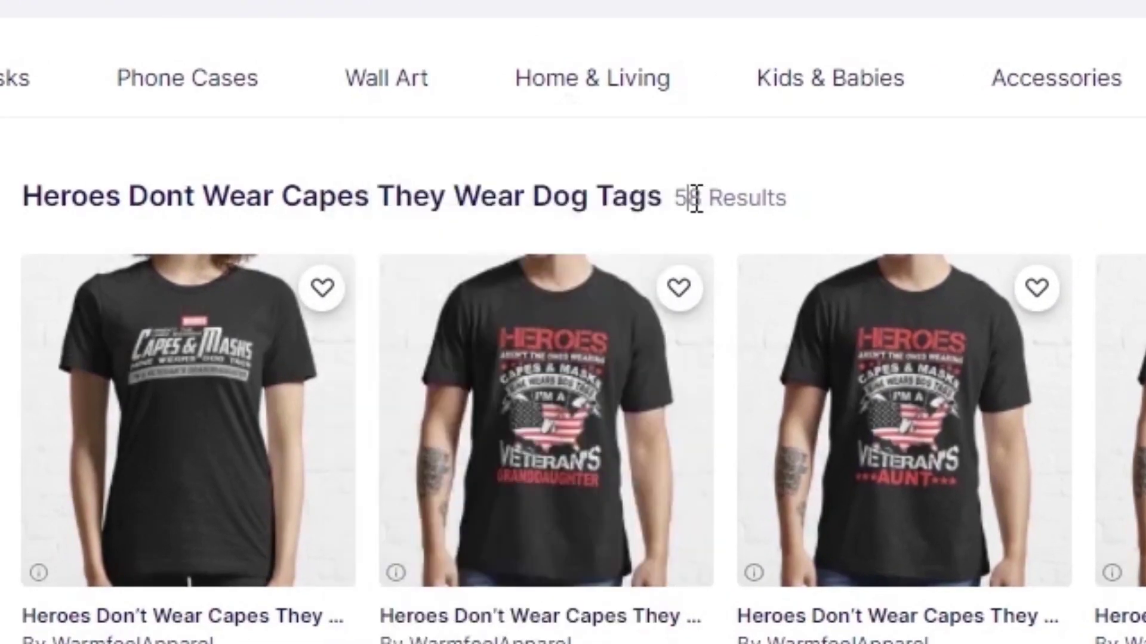
pyautogui.tripleClick(695, 197)
pyautogui.click(695, 197)
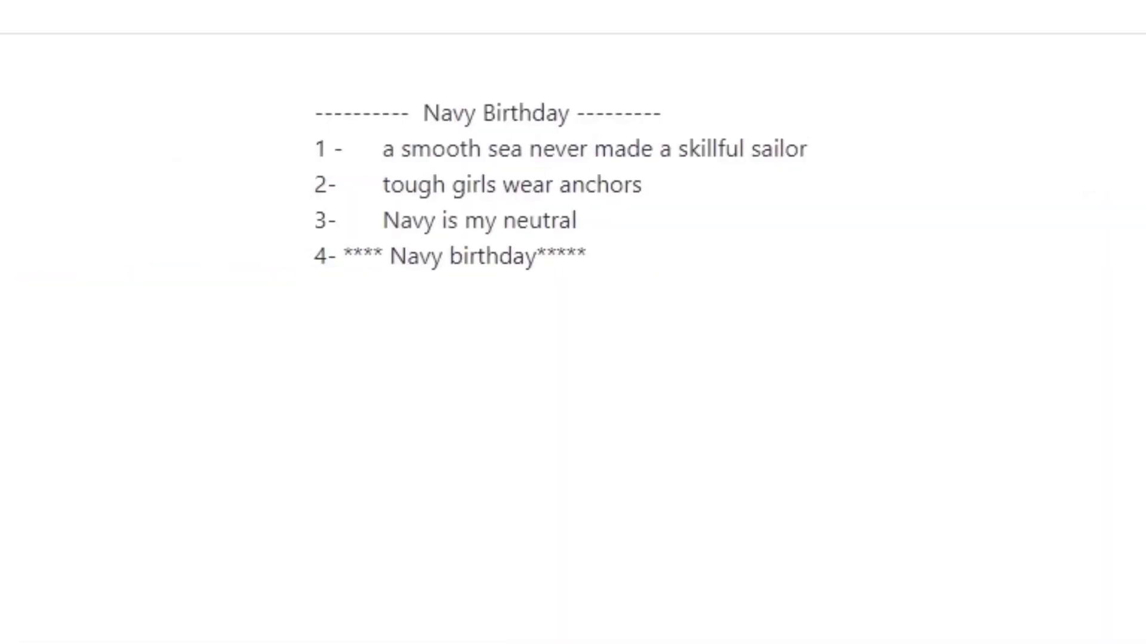
# Start a blank note in Simplenote and enter the heading "Veterans Day" followed by a row of dashes
pyautogui.hotkey('ctrl', 'a')
pyautogui.press('Delete')
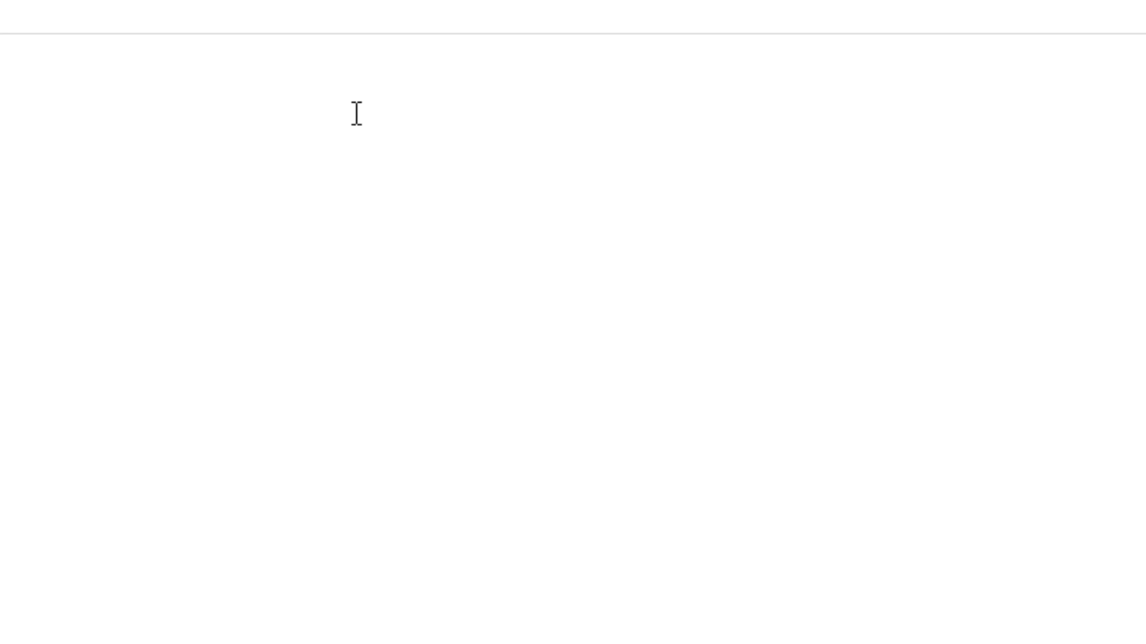
pyautogui.write('Vet')
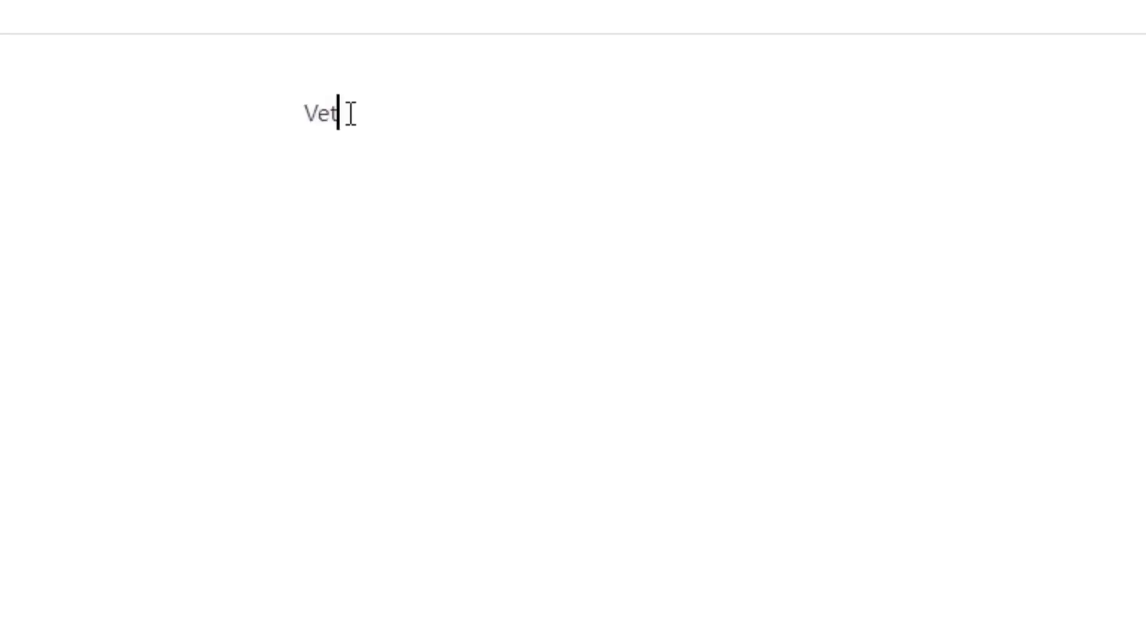
pyautogui.write('erans D')
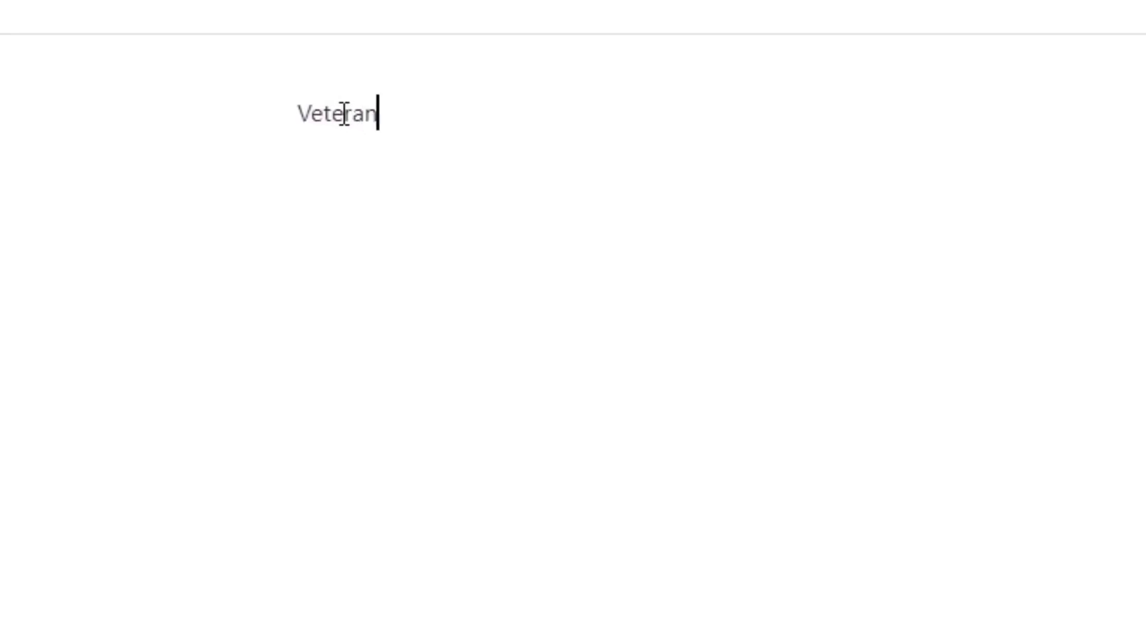
pyautogui.write('ay-')
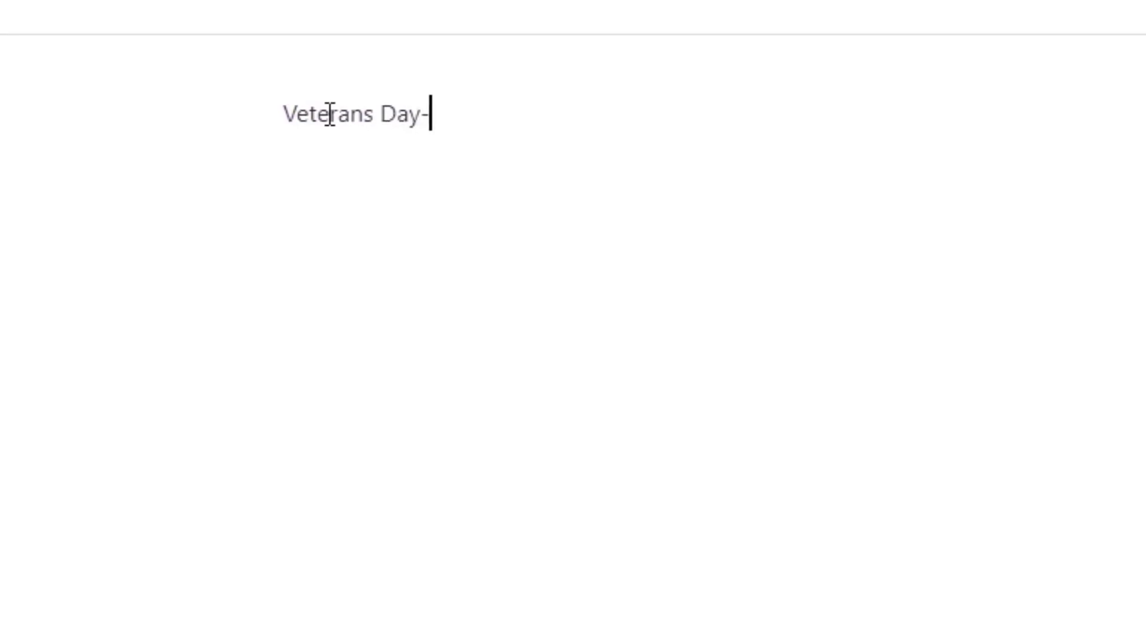
pyautogui.write('----------------------')
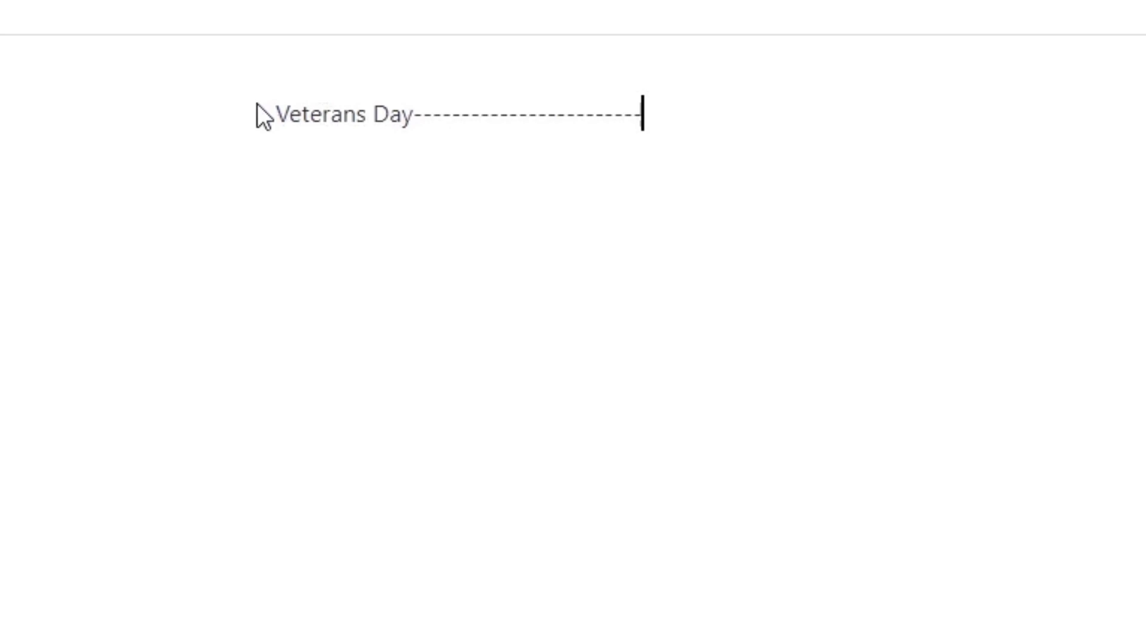
# Insert a matching row of dashes in front of the "Veterans Day" heading
pyautogui.click(279, 112)
pyautogui.write('3')
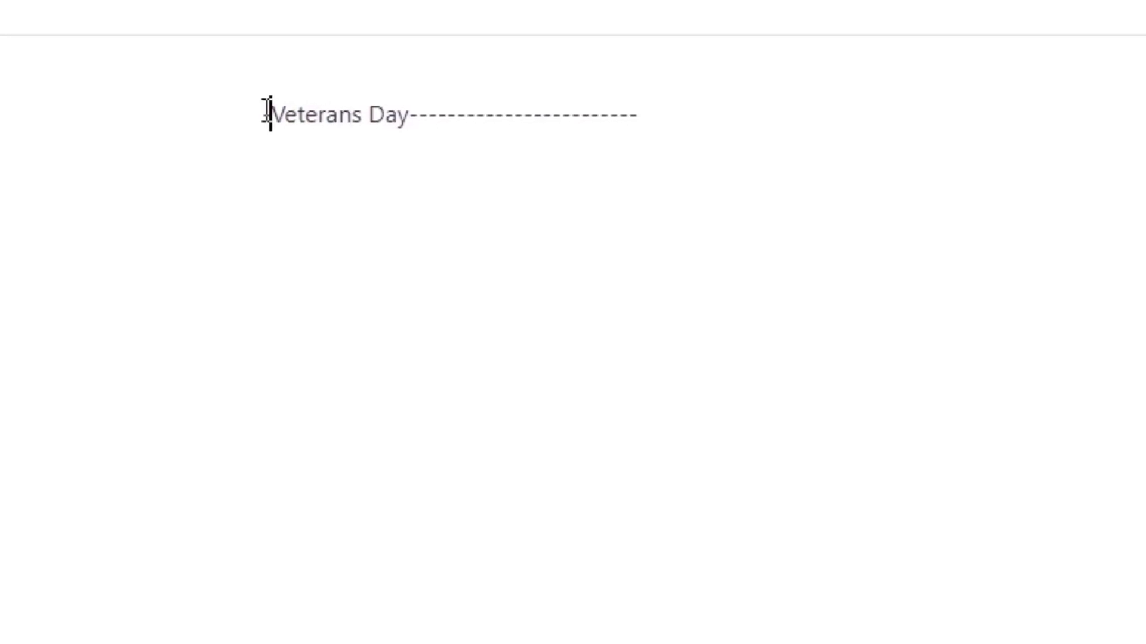
pyautogui.write('--------------------------')
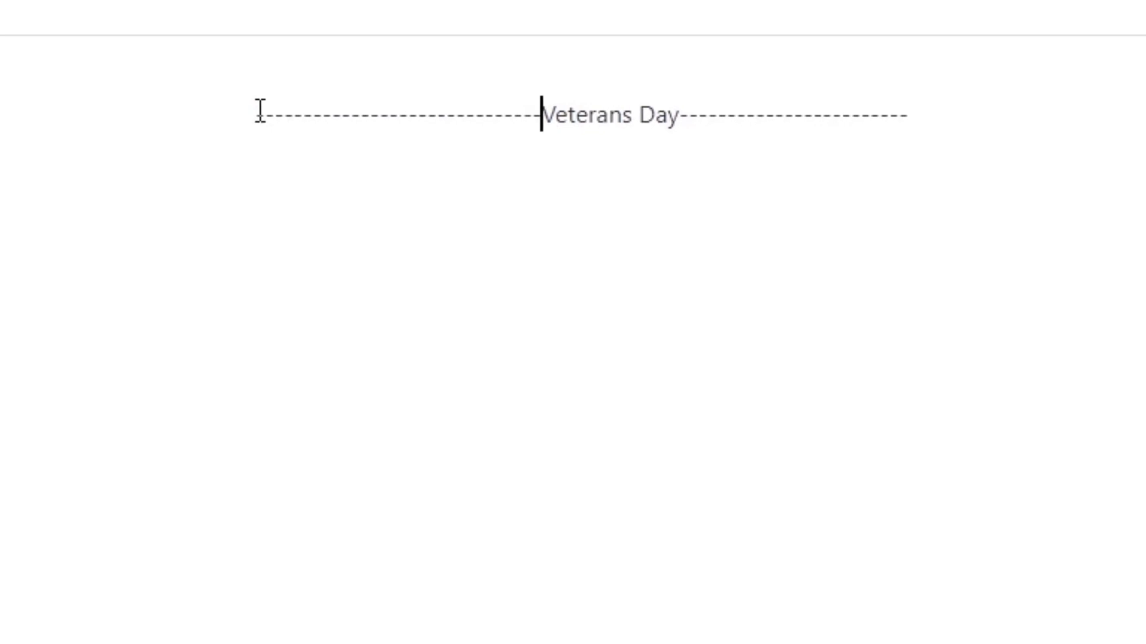
# Add item 1 below the heading with the quote "Heroes don't wear capes. They wear dog tags"
pyautogui.click(907, 123)
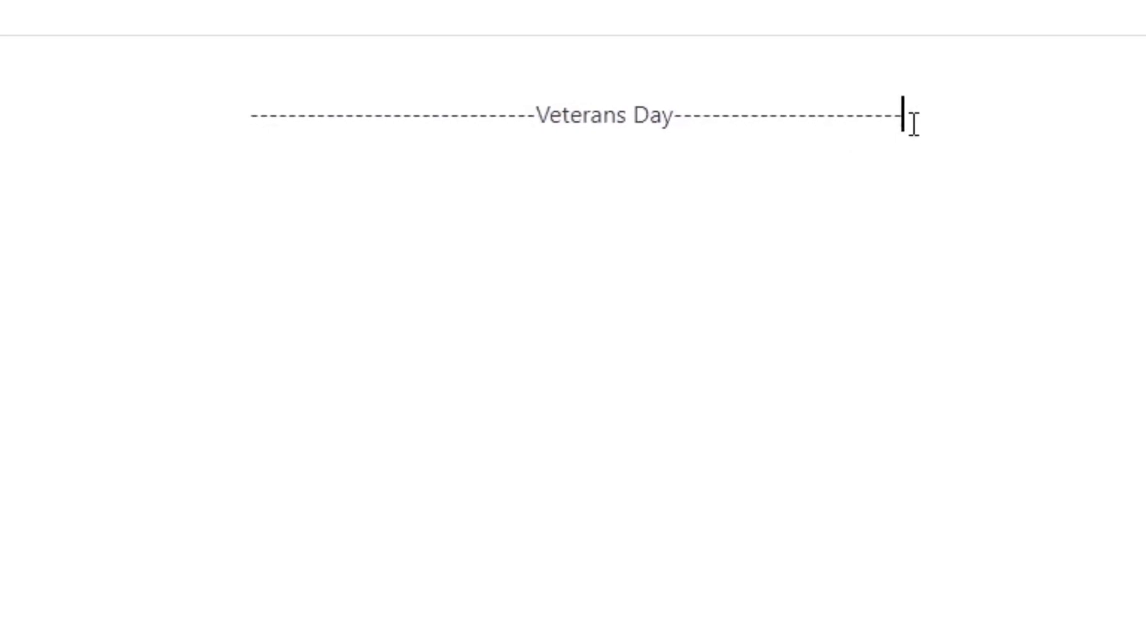
pyautogui.press('Return')
pyautogui.write('1-')
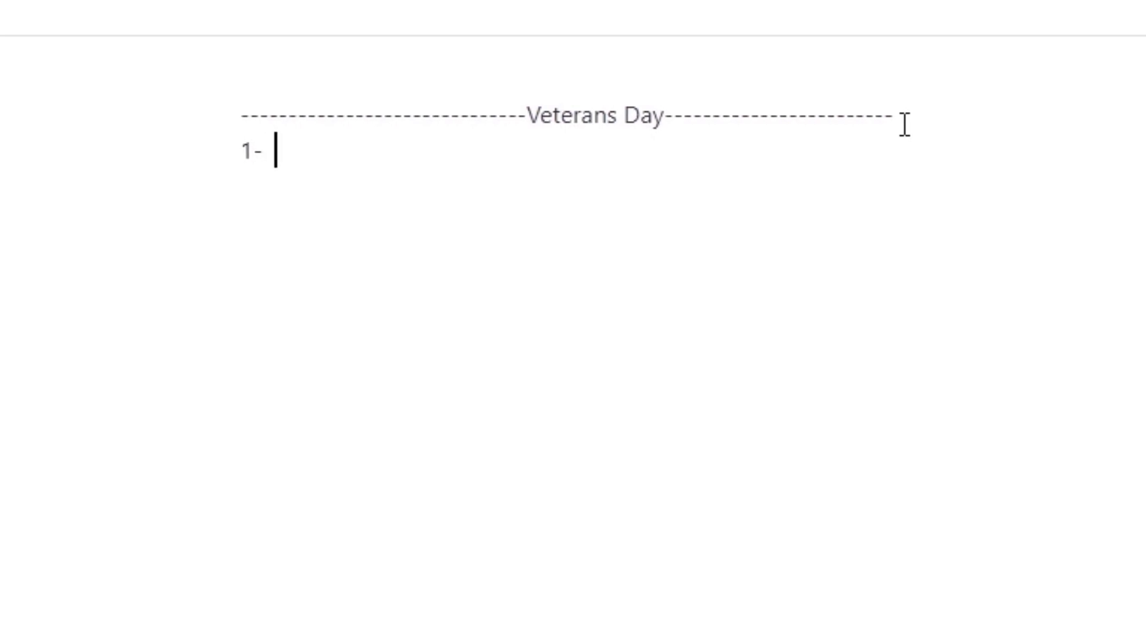
pyautogui.write('Heroes don’t wear capes. They wear dog tags')
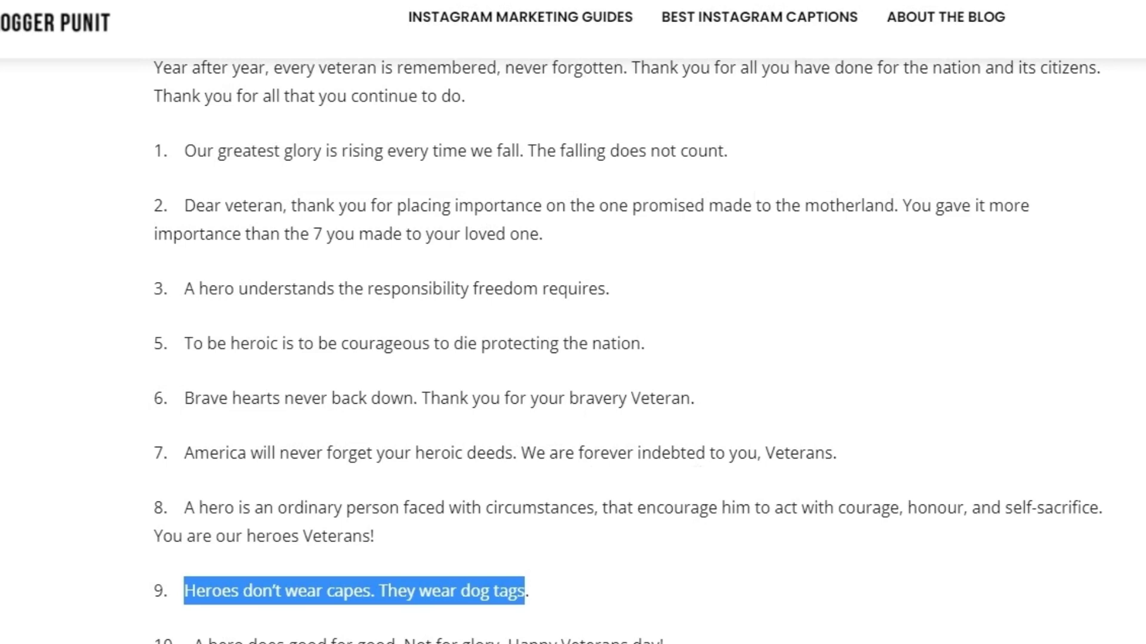
# Search Redbubble for the article's quote "Only god and the military can protect our land" and look through the results
pyautogui.scroll(-15, 629, 367)
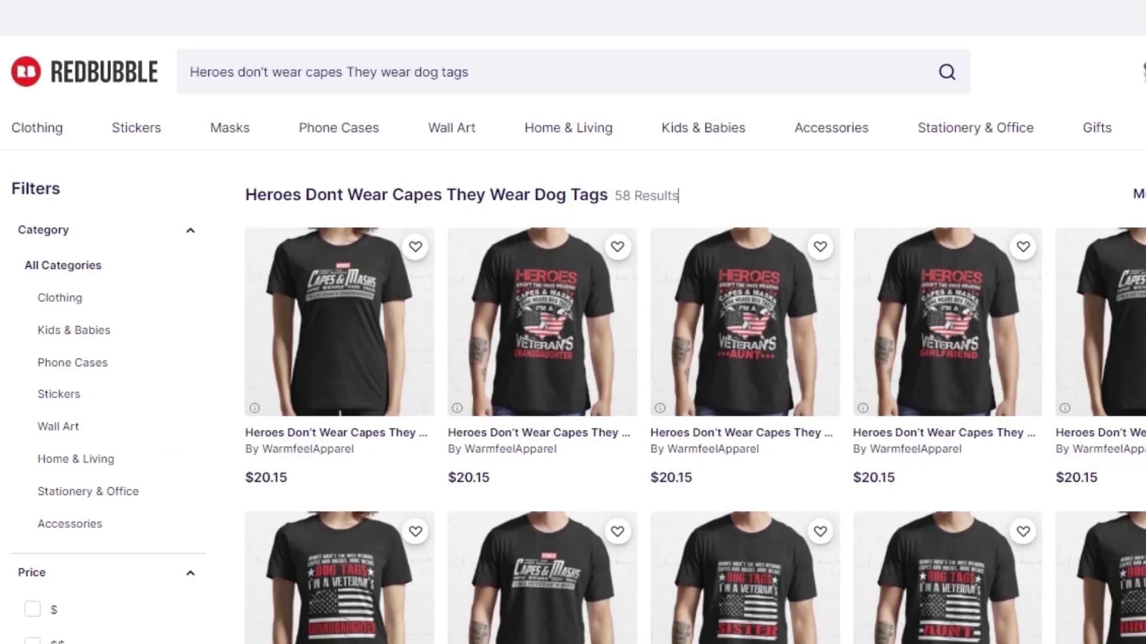
pyautogui.click(424, 55)
pyautogui.hotkey('ctrl', 'a')
pyautogui.write('Only god and the military can protect our land.')
pyautogui.press('Return')
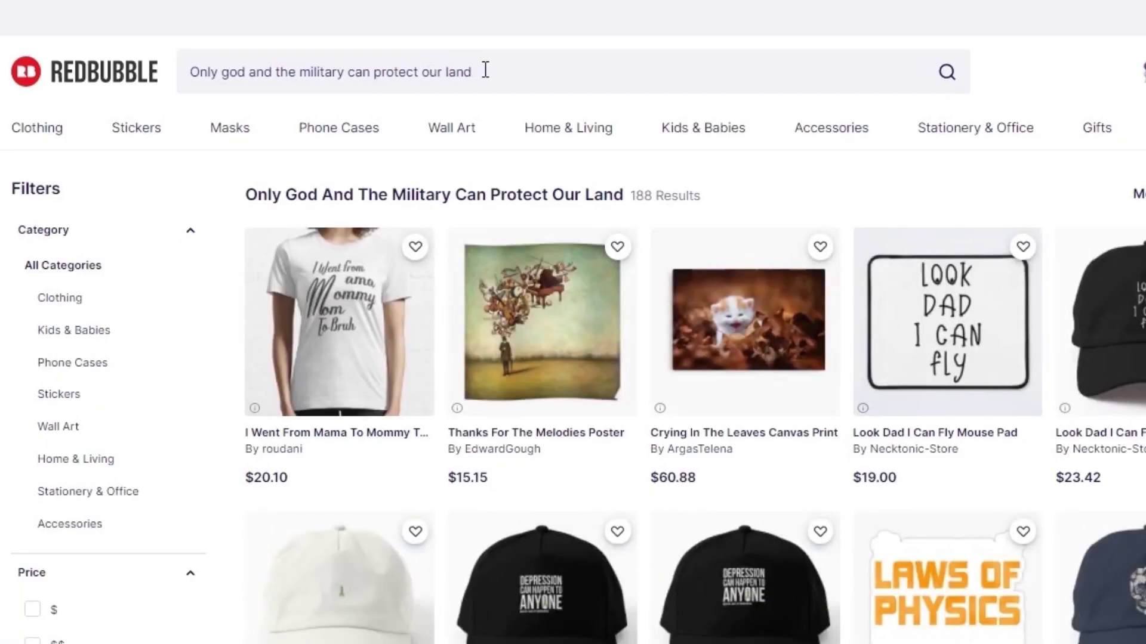
pyautogui.click(486, 69)
pyautogui.press('Escape')
pyautogui.scroll(-15, 573, 358)
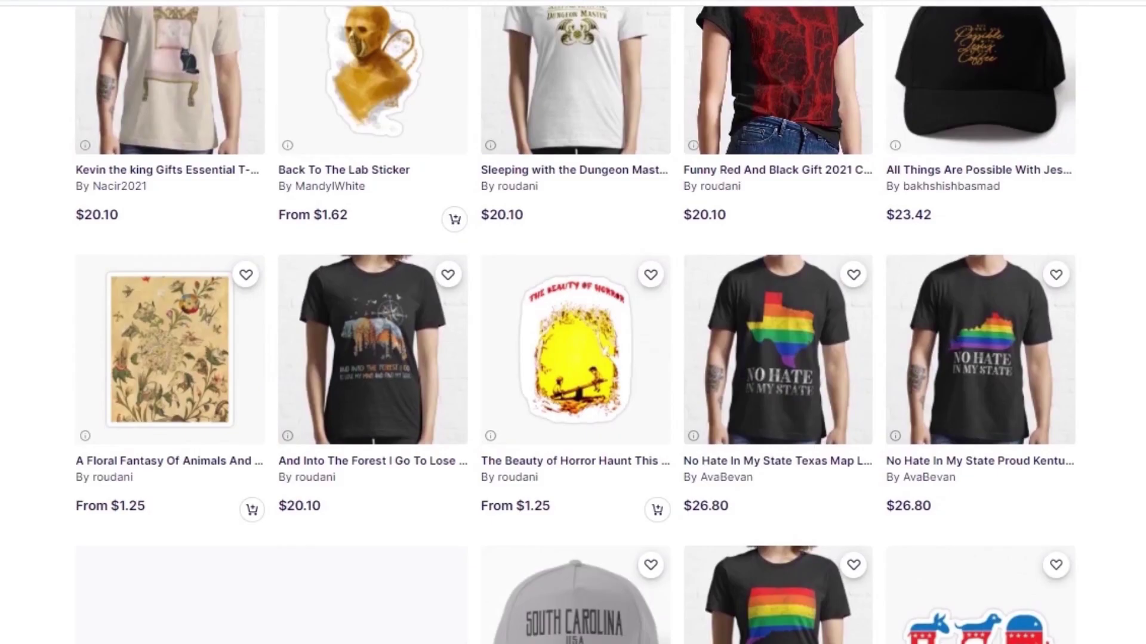
pyautogui.scroll(15, 573, 359)
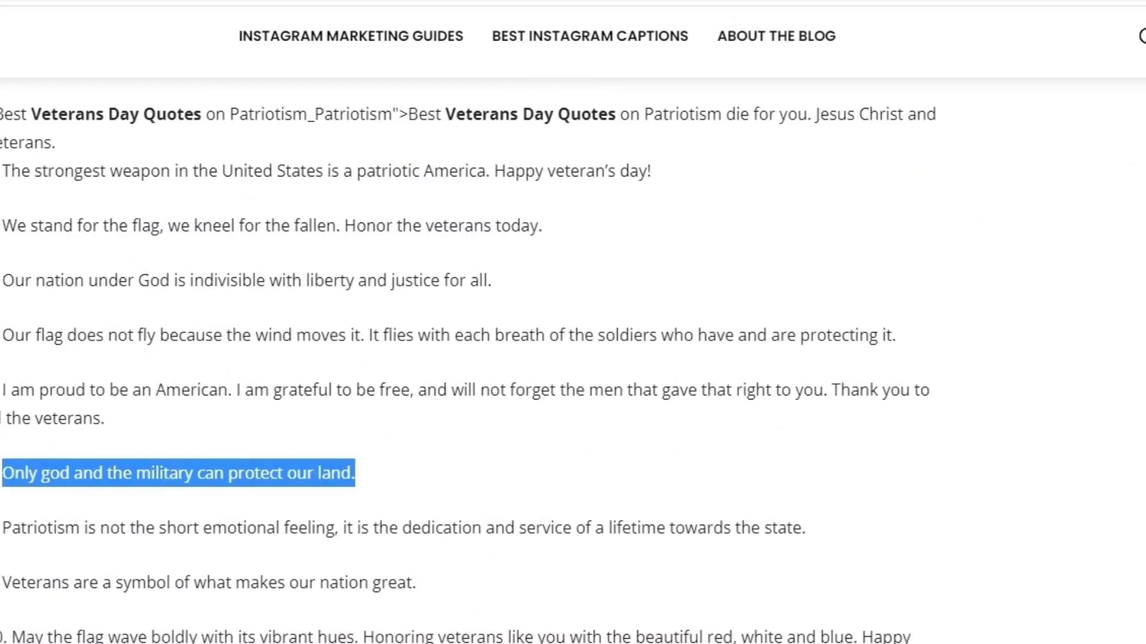
# Copy "Thank you for your service" from the Veterans Day quotes article and search Redbubble for it
pyautogui.scroll(-3, 573, 358)
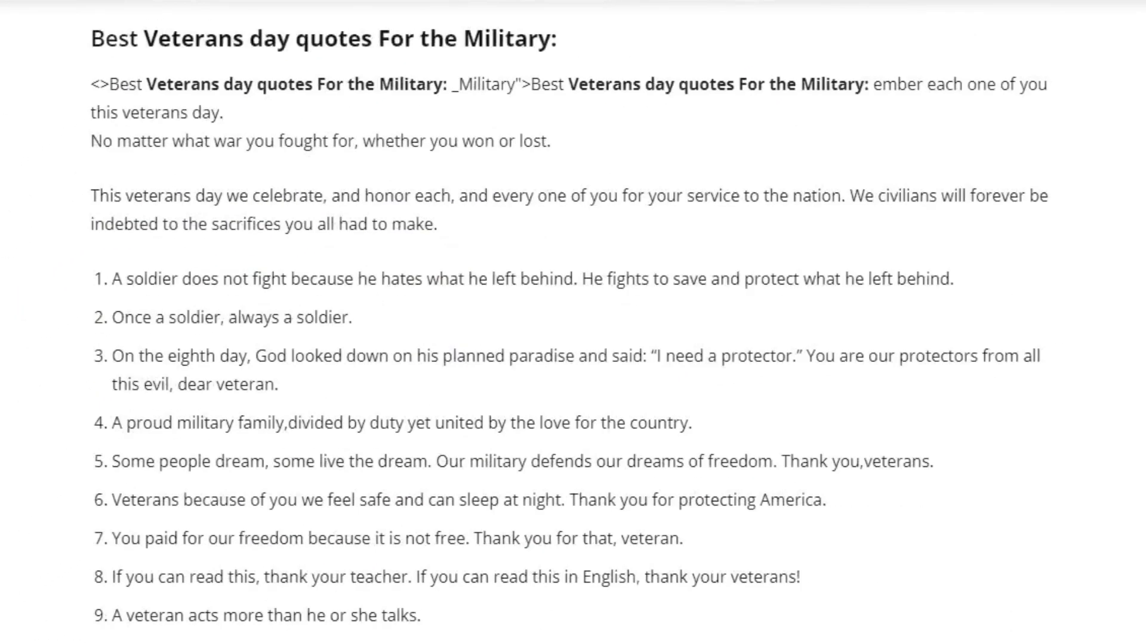
pyautogui.scroll(-5, 573, 322)
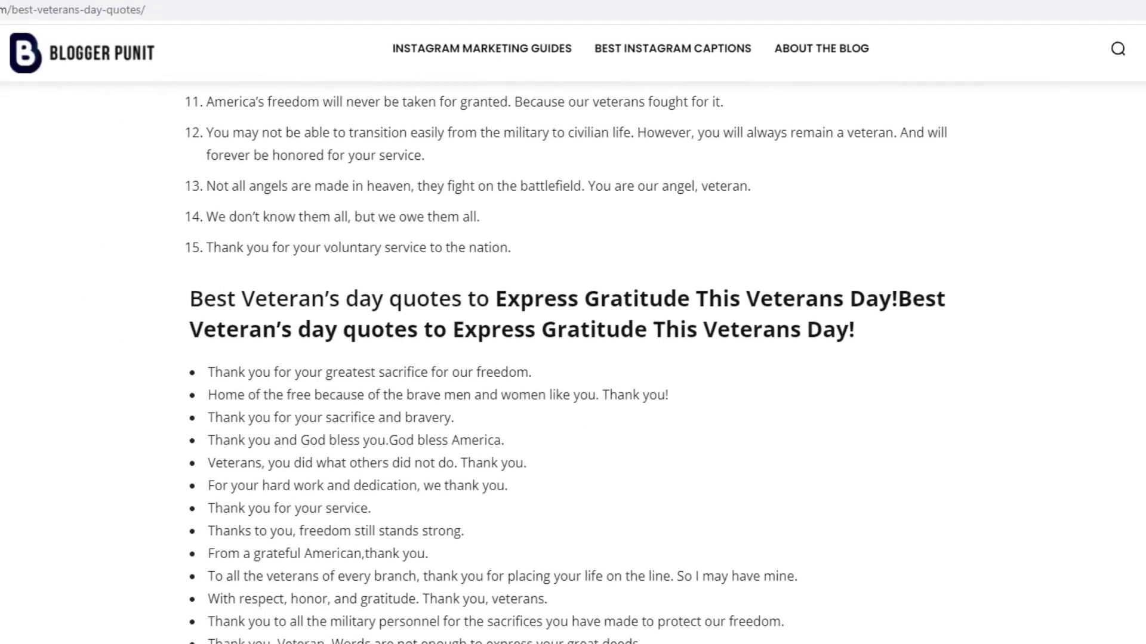
pyautogui.moveTo(222, 504); pyautogui.dragTo(383, 504)
pyautogui.hotkey('ctrl', 'c')
pyautogui.click(378, 115)
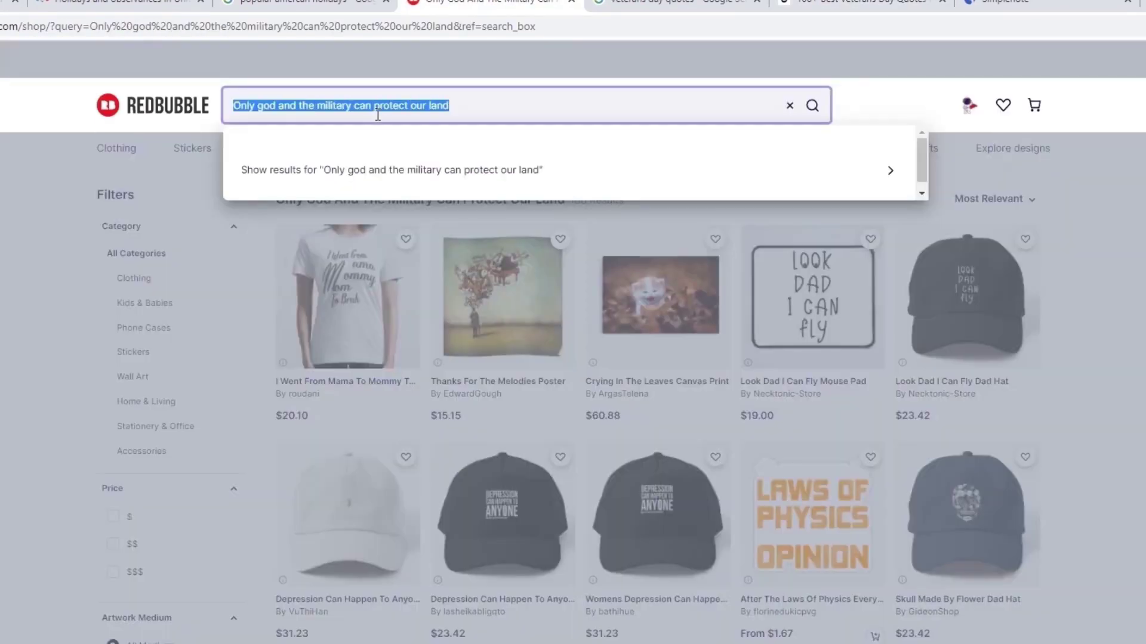
pyautogui.hotkey('ctrl', 'v')
pyautogui.press('Return')
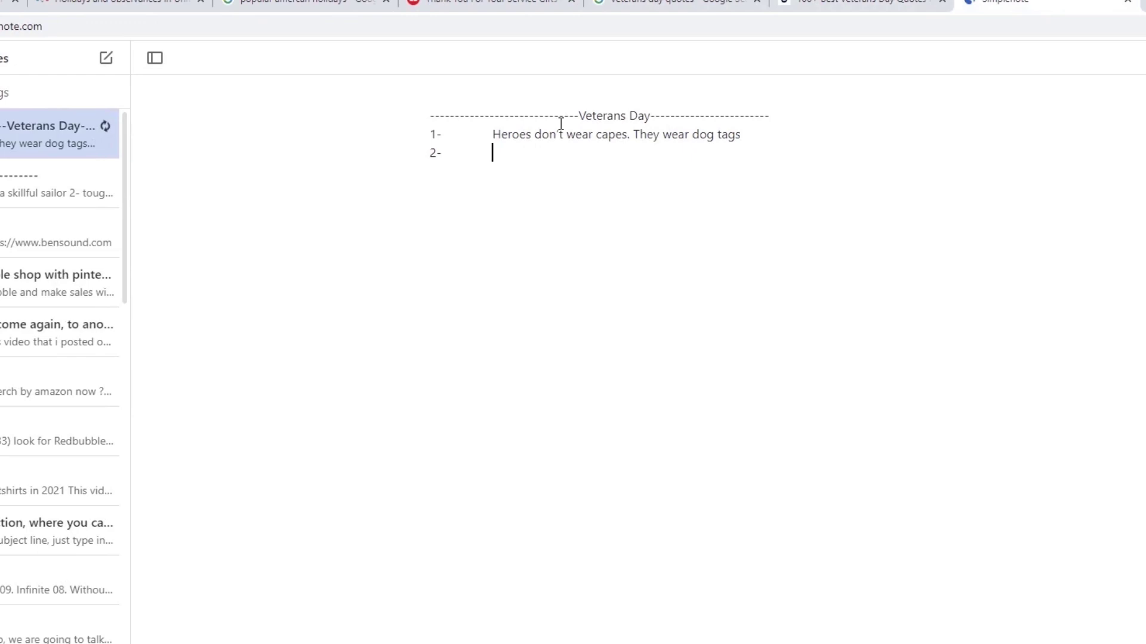
# Add "Thank you for your service" as item 2 in the Simplenote list
pyautogui.hotkey('ctrl', 'v')
pyautogui.press('Return')
# Copy "Freedom is not free. Thank a veteran!" from the quotes article and search Redbubble for it
pyautogui.hotkey('ctrl', 'shift', 'Tab')
pyautogui.click(349, 533)
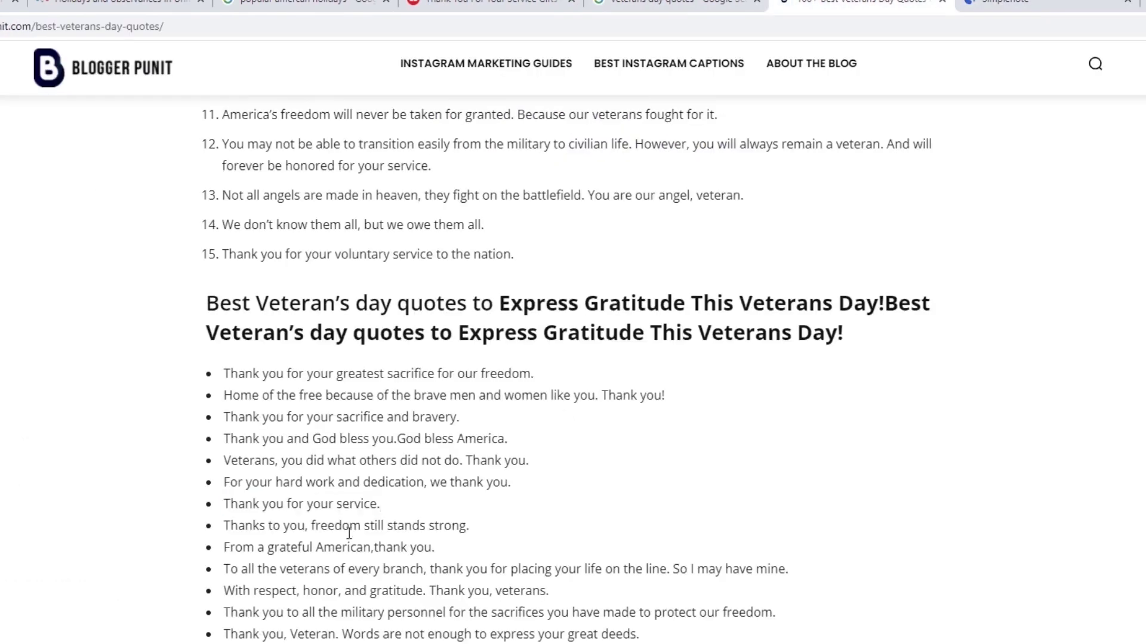
pyautogui.scroll(-1, 312, 540)
pyautogui.moveTo(442, 636); pyautogui.dragTo(224, 636)
pyautogui.hotkey('ctrl', 'c')
pyautogui.hotkey('ctrl', 'shift', 'Tab')
pyautogui.hotkey('ctrl', 'shift', 'Tab')
pyautogui.tripleClick(402, 108)
pyautogui.hotkey('ctrl', 'v')
pyautogui.press('Return')
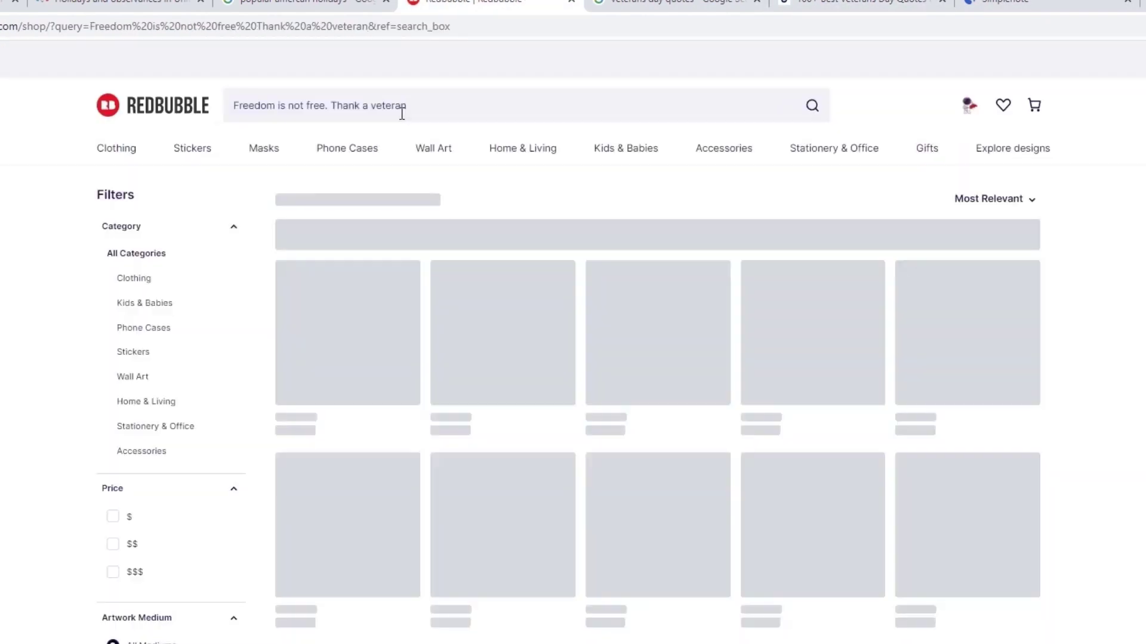
# Add "Freedom is not free. Thank a veteran!" as item 3 in the Simplenote list
pyautogui.hotkey('ctrl', 'Tab')
pyautogui.hotkey('ctrl', 'Tab')
pyautogui.hotkey('ctrl', 'Tab')
pyautogui.write('3-')
pyautogui.press('Tab')
pyautogui.hotkey('ctrl', 'v')
# Pick "Thank you for your sacrifice and bravery" from the quotes article and search Redbubble for it
pyautogui.hotkey('ctrl', 'shift', 'Tab')
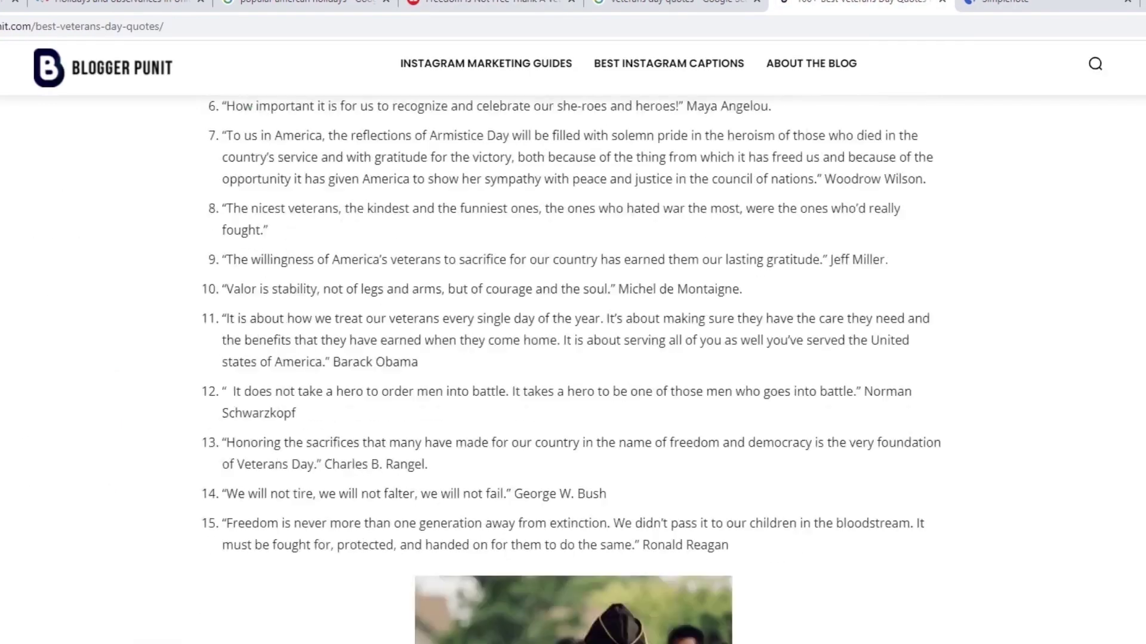
pyautogui.scroll(-3, 573, 358)
pyautogui.moveTo(222, 299); pyautogui.dragTo(458, 299)
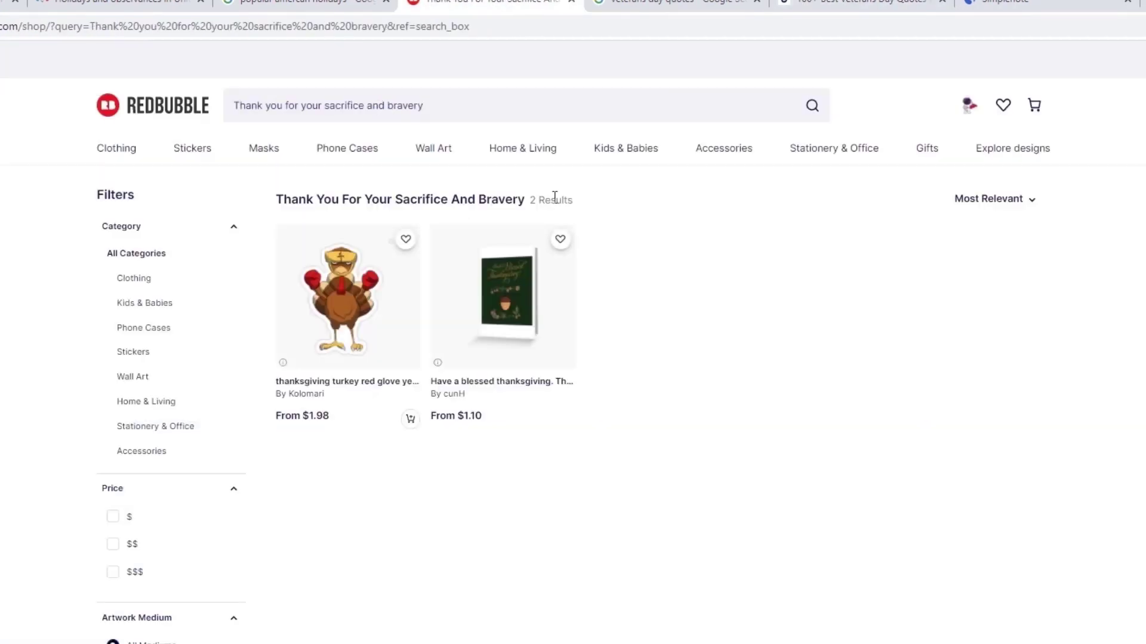
# Copy "Once a soldier, always a soldier." from the military quotes in the article and search Redbubble for it
pyautogui.hotkey('ctrl', 'Tab')
pyautogui.hotkey('ctrl', 'Tab')
pyautogui.click(358, 365)
pyautogui.scroll(-10, 597, 340)
pyautogui.moveTo(224, 290); pyautogui.dragTo(432, 295)
pyautogui.hotkey('ctrl', 'c')
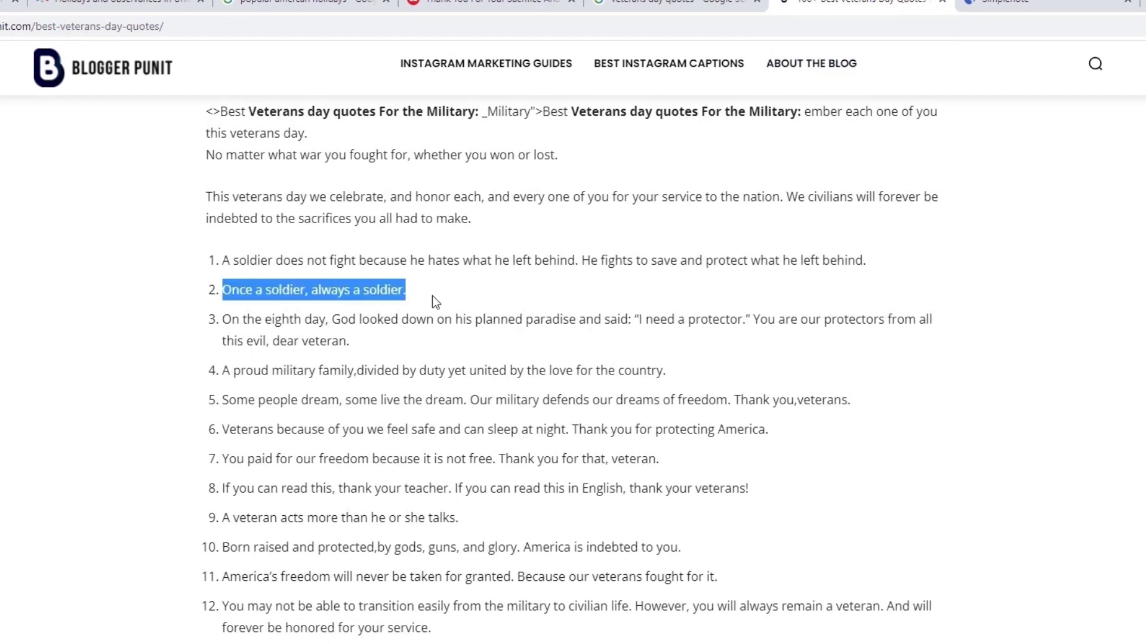
pyautogui.hotkey('ctrl', 'shift', 'Tab')
pyautogui.hotkey('ctrl', 'shift', 'Tab')
pyautogui.tripleClick(427, 105)
pyautogui.hotkey('ctrl', 'v')
pyautogui.press('Return')
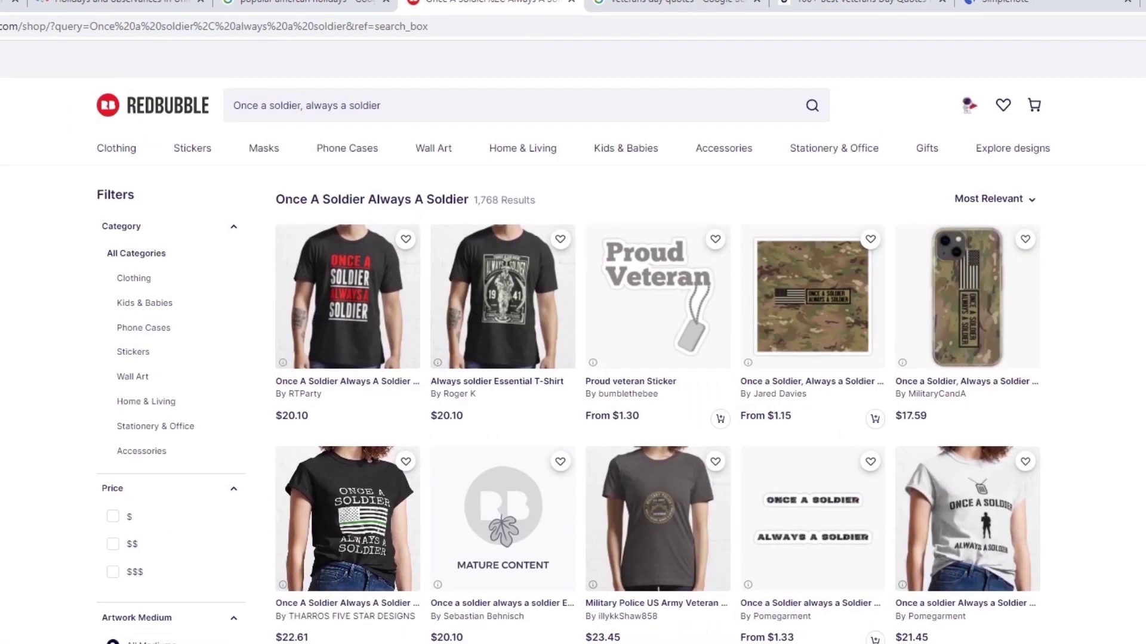
# Add "Once a soldier, always a soldier." as item 4 in the Simplenote list
pyautogui.hotkey('ctrl', 'Tab')
pyautogui.hotkey('ctrl', 'Tab')
pyautogui.hotkey('ctrl', 'Tab')
pyautogui.press('Return')
pyautogui.write('4-')
pyautogui.press('Tab')
pyautogui.hotkey('ctrl', 'v')
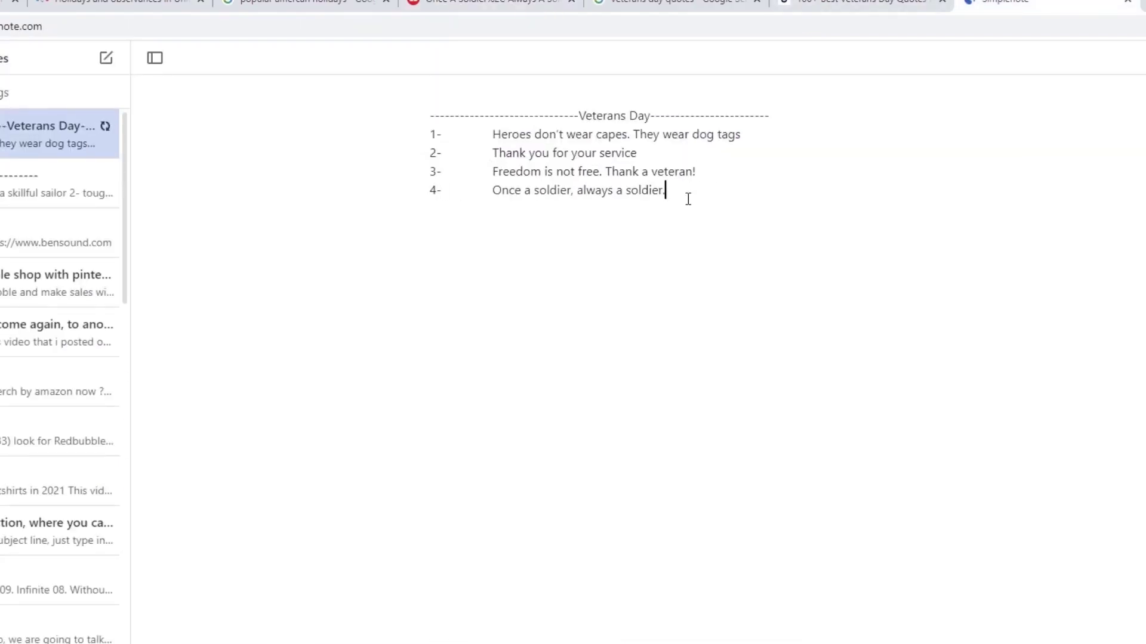
# Search Redbubble for "veterans day", sort the results by Best Selling and browse the designs for more phrases
pyautogui.hotkey('ctrl', 'shift', 'Tab')
pyautogui.hotkey('ctrl', 'shift', 'Tab')
pyautogui.hotkey('ctrl', 'shift', 'Tab')
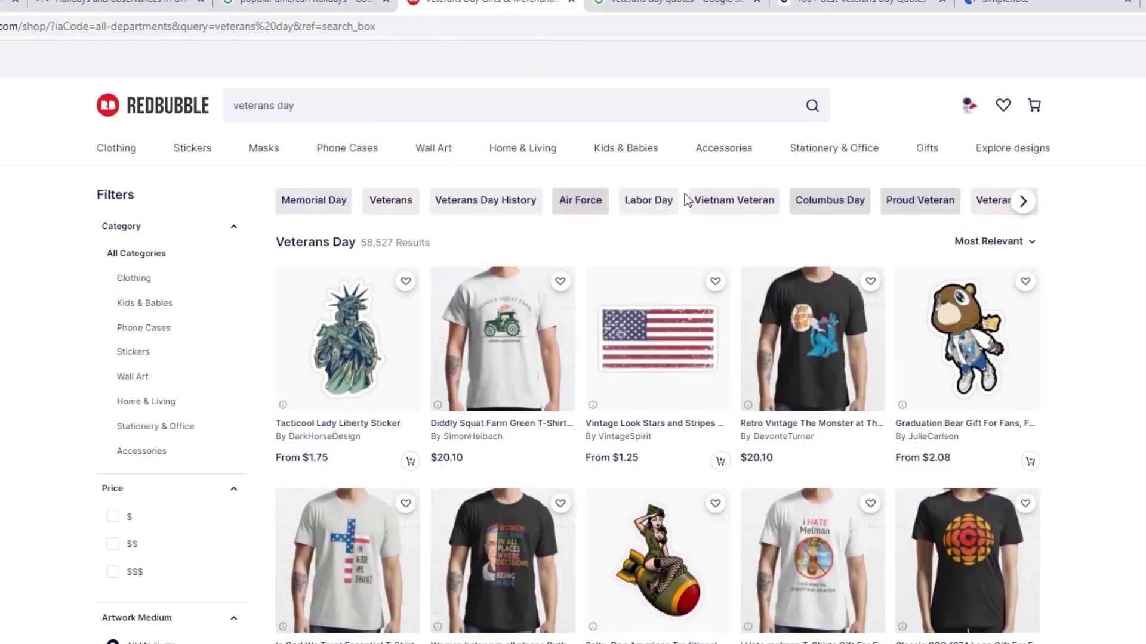
pyautogui.click(1001, 241)
pyautogui.click(988, 303)
pyautogui.scroll(-8, 988, 303)
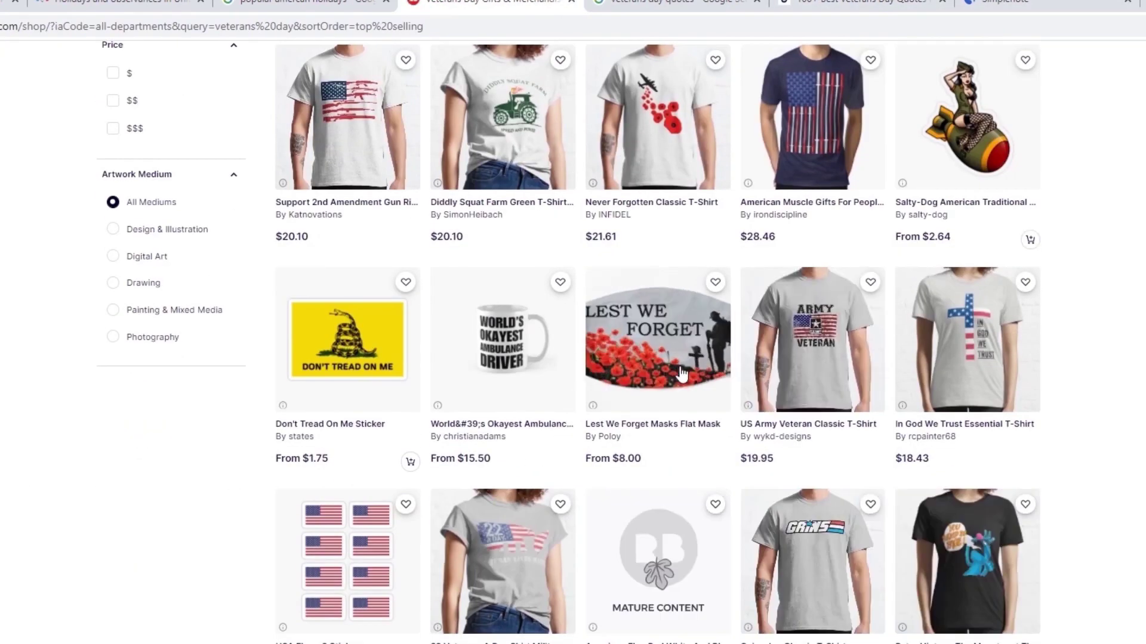
pyautogui.scroll(-5, 993, 447)
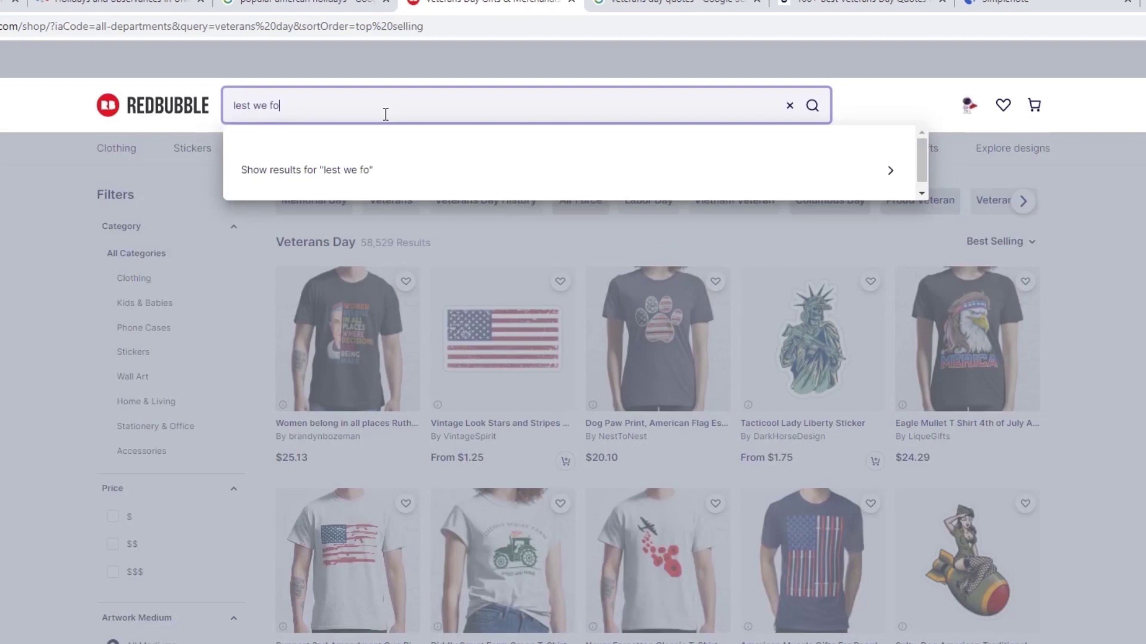
# Search Redbubble for "lest we forget" and open the related 1920 topic
pyautogui.write('rget')
pyautogui.press('Return')
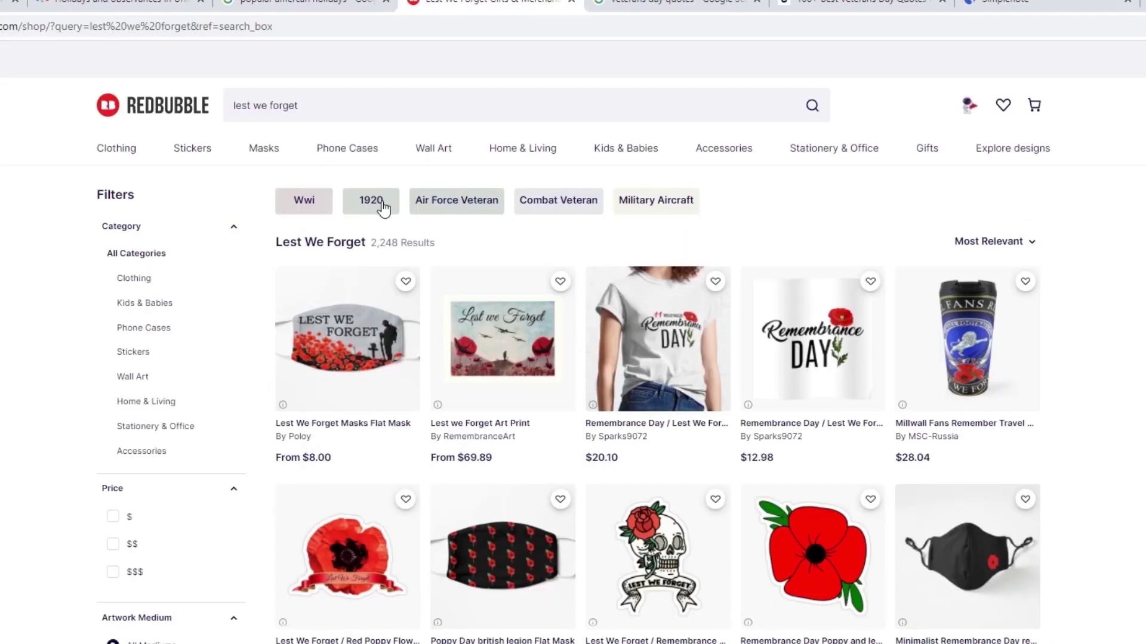
pyautogui.click(371, 201)
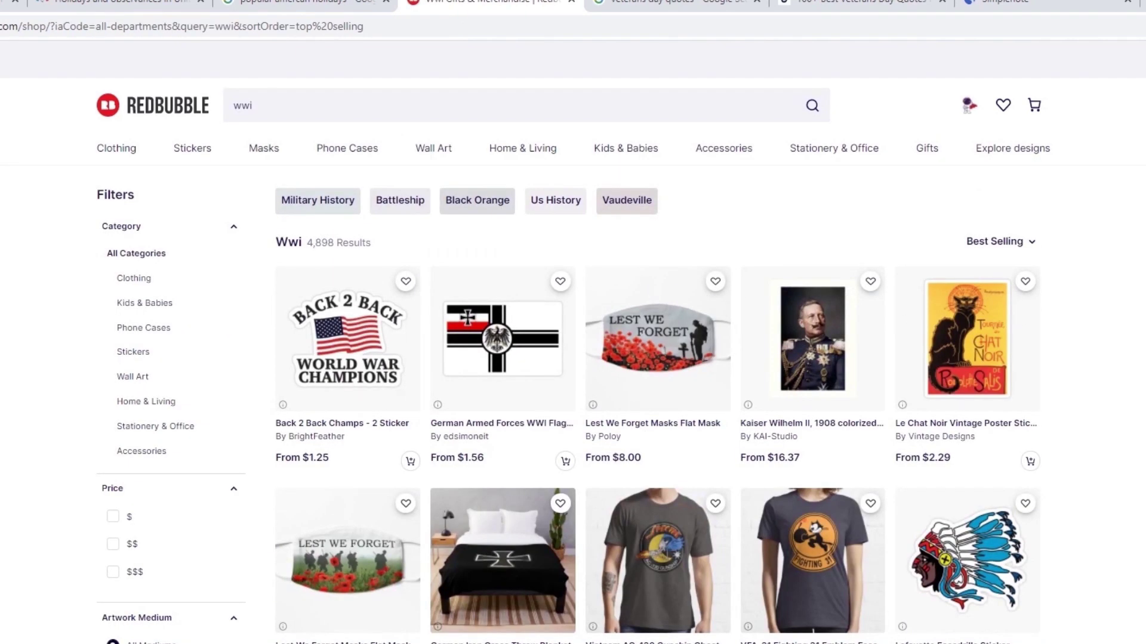
# Search Redbubble for "honor those who protect us"
pyautogui.click(302, 114)
pyautogui.write('honor those')
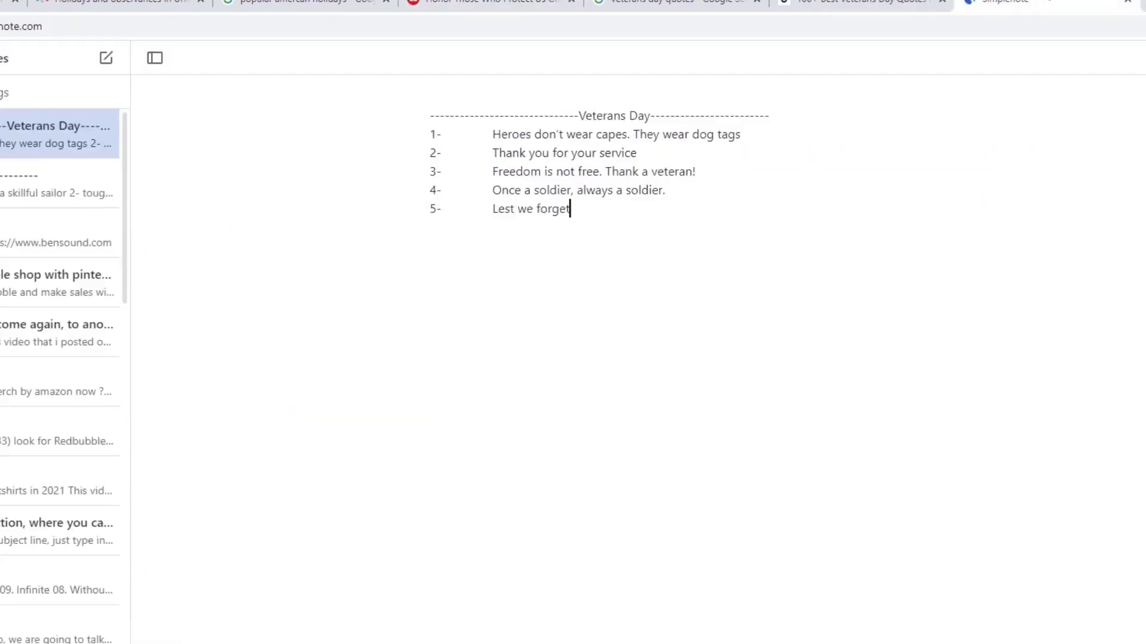
# Add "Honor Those Who Protect Us" as item 6 in the Simplenote list
pyautogui.press('Return')
pyautogui.write('6-')
pyautogui.press('Tab')
pyautogui.write('Honor Those Who Protect Us')
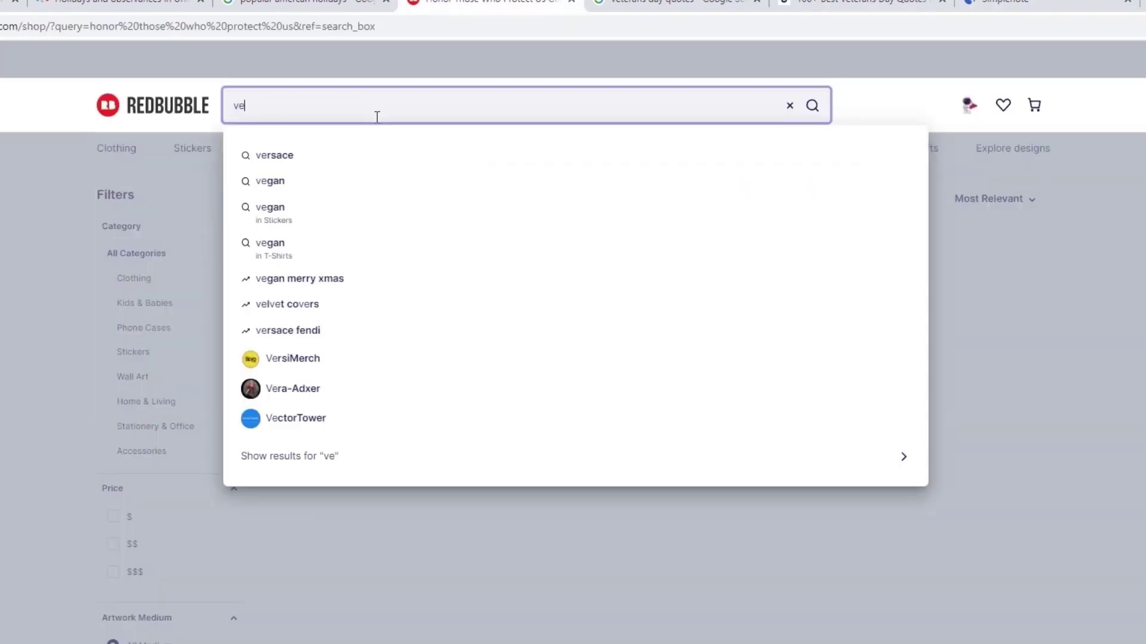
# Search Redbubble for "veteran never give up", then clear the search field for another query
pyautogui.write('teran never give up')
pyautogui.press('Return')
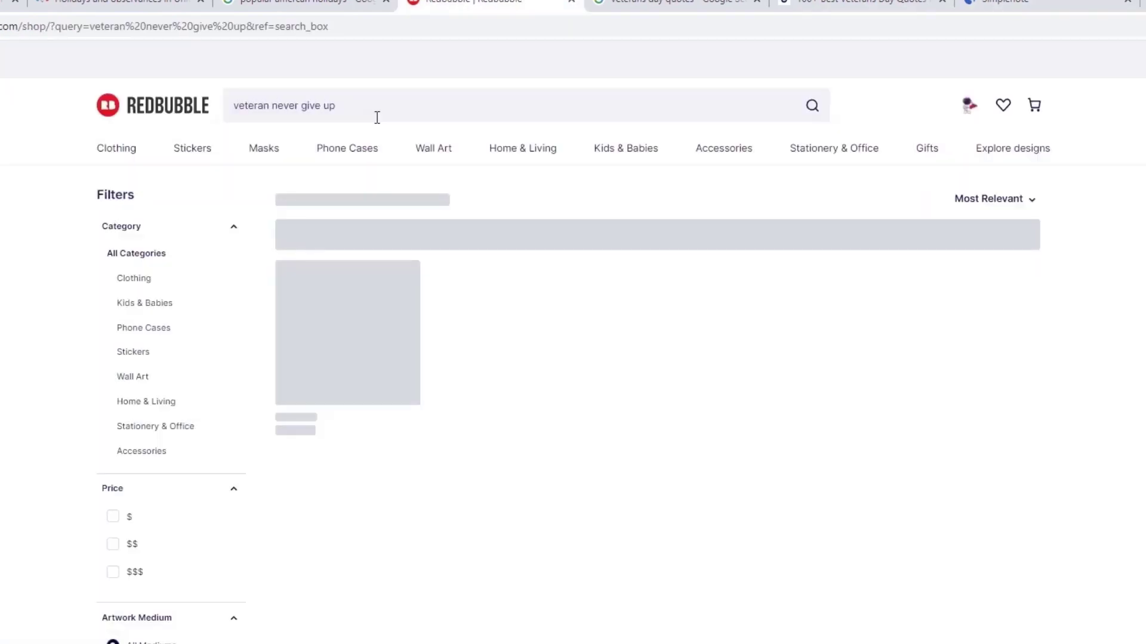
pyautogui.click(334, 106)
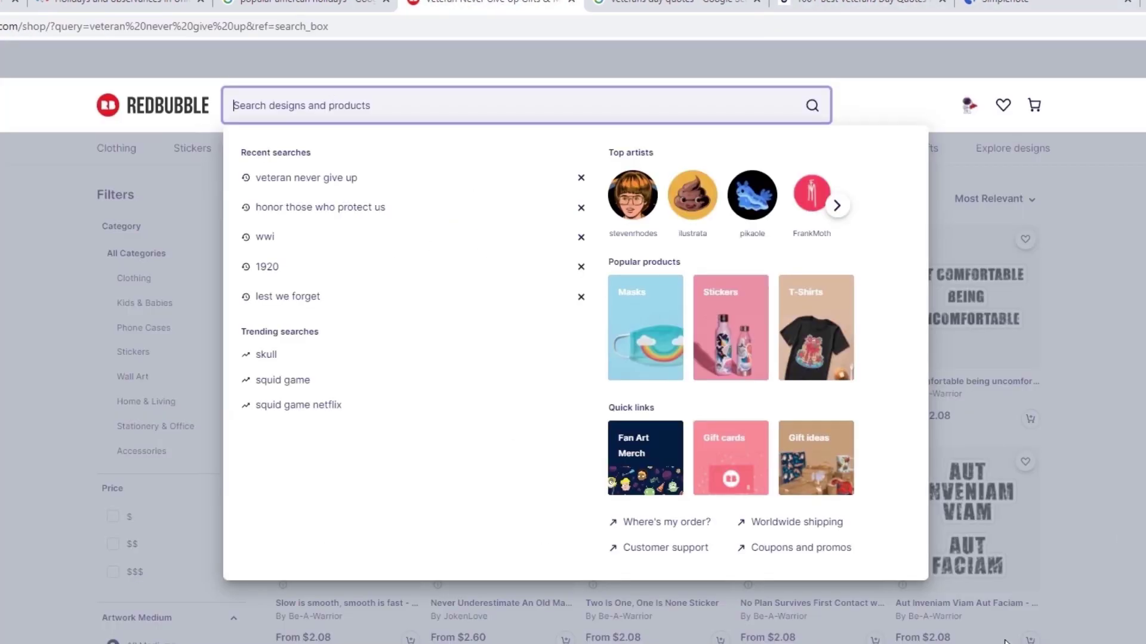
# Search Redbubble for "don't thank me thank my brother who never came back"
pyautogui.write("don't thank me thank my brother")
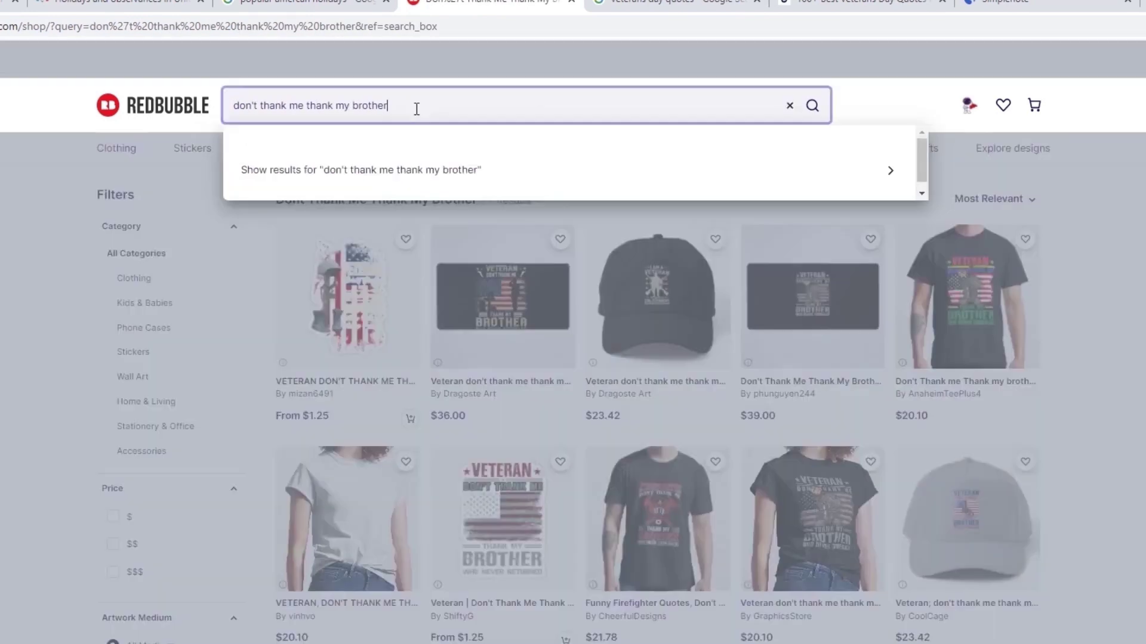
pyautogui.write('who never came back')
pyautogui.press('Return')
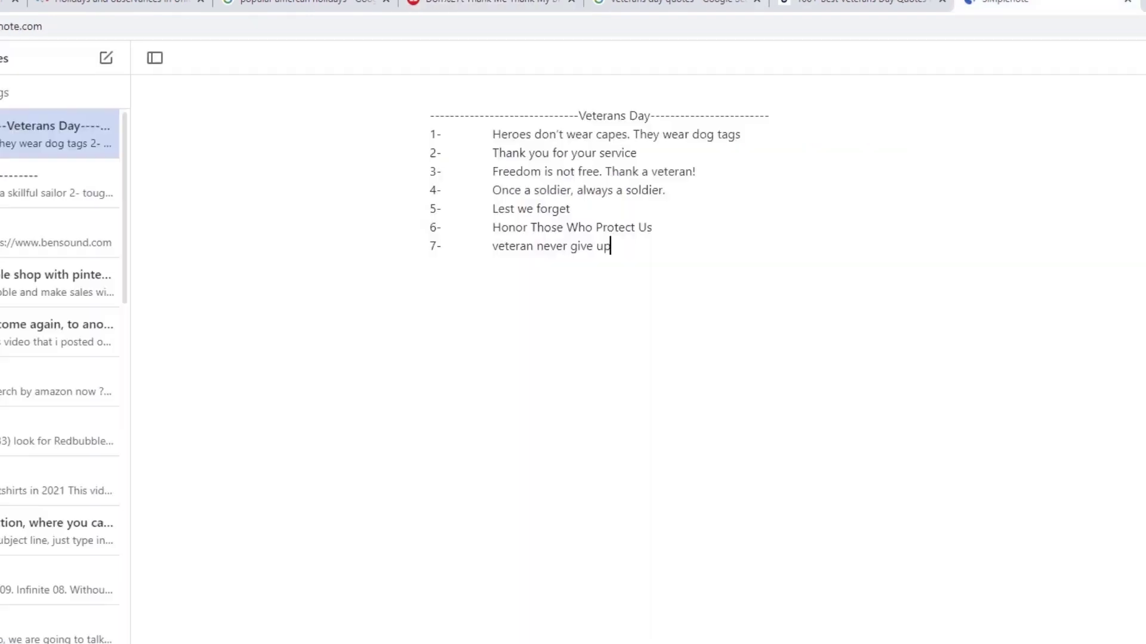
# Add "don't thank me thank my brother who never came back" as item 8 in the Simplenote list
pyautogui.press('Return')
pyautogui.write('8-')
pyautogui.press('Tab')
pyautogui.hotkey('ctrl', 'v')
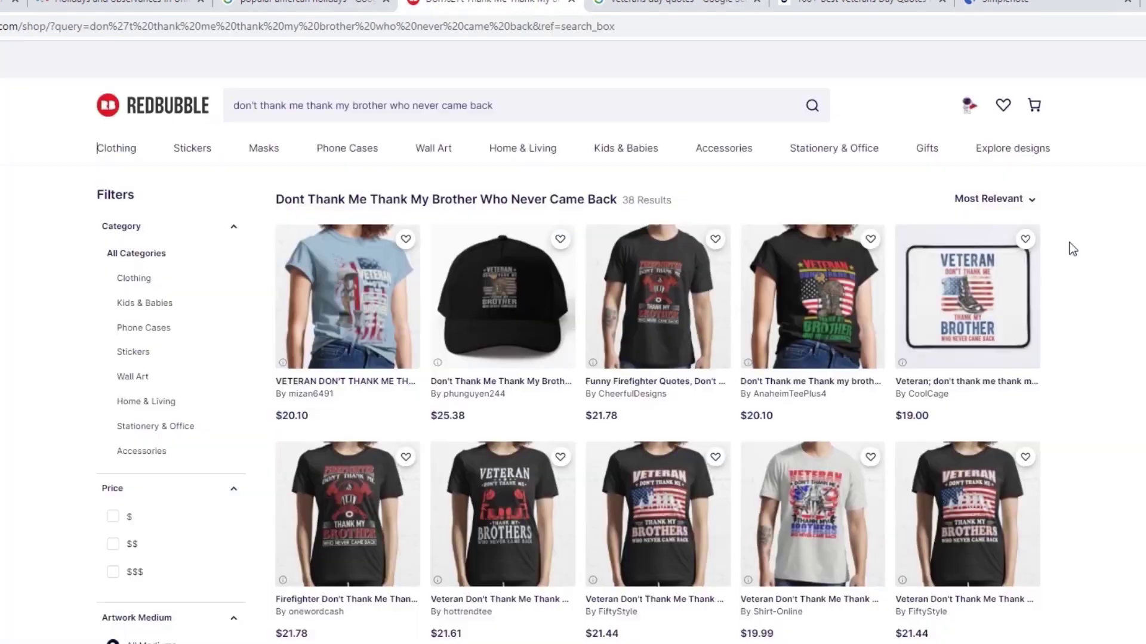
# Search Redbubble for "november 11"
pyautogui.click(334, 105)
pyautogui.write('november 11')
pyautogui.press('Return')
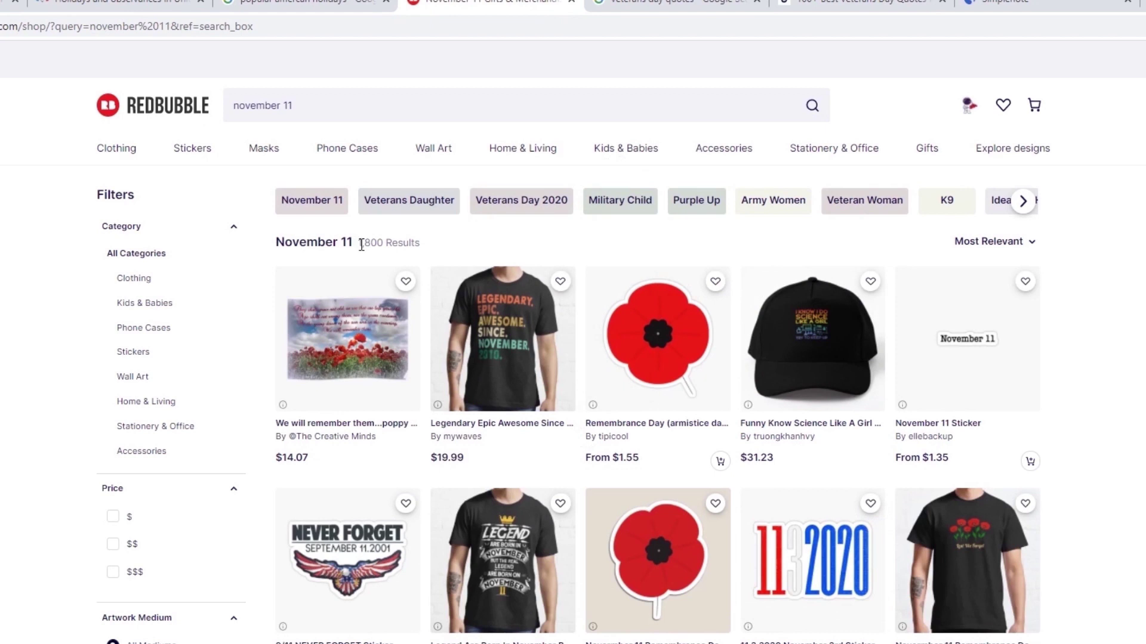
# Add "November 11" as item 9 in the Simplenote list
pyautogui.press('Return')
pyautogui.write('9-')
pyautogui.press('Tab')
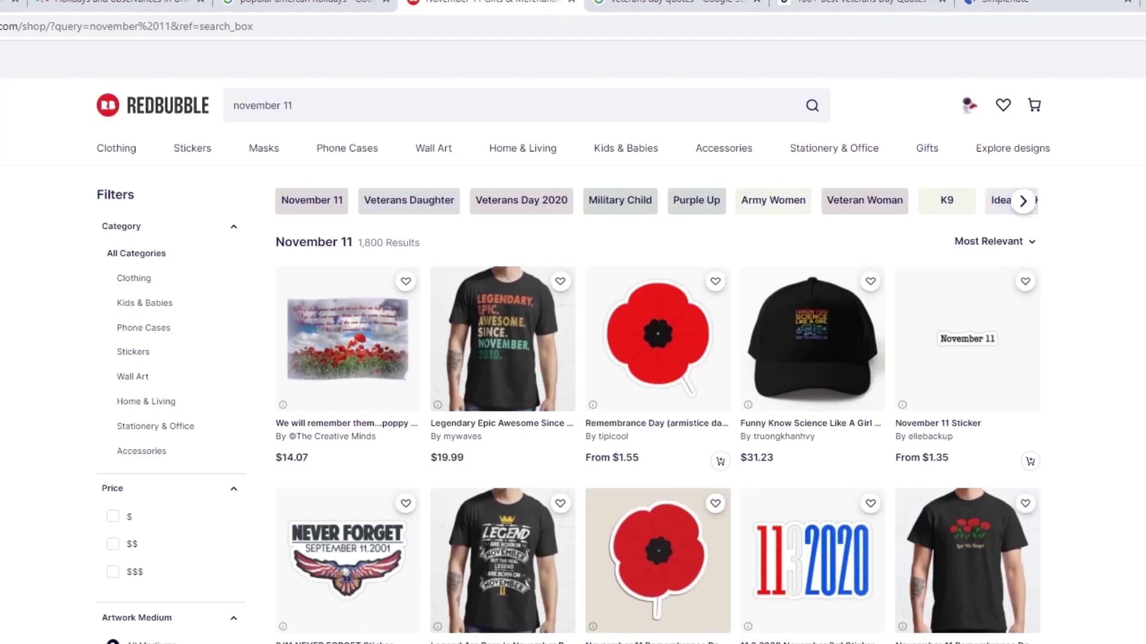
# Search Redbubble for "we fought for your freedom"
pyautogui.click(229, 104)
pyautogui.write('we fought for your freedom')
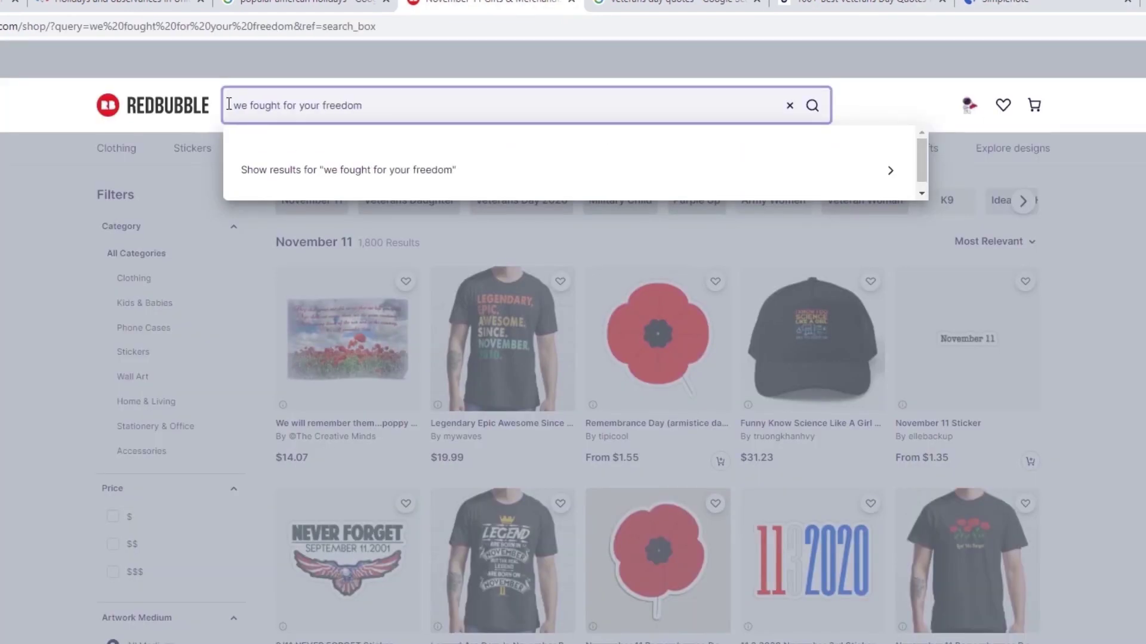
pyautogui.press('Return')
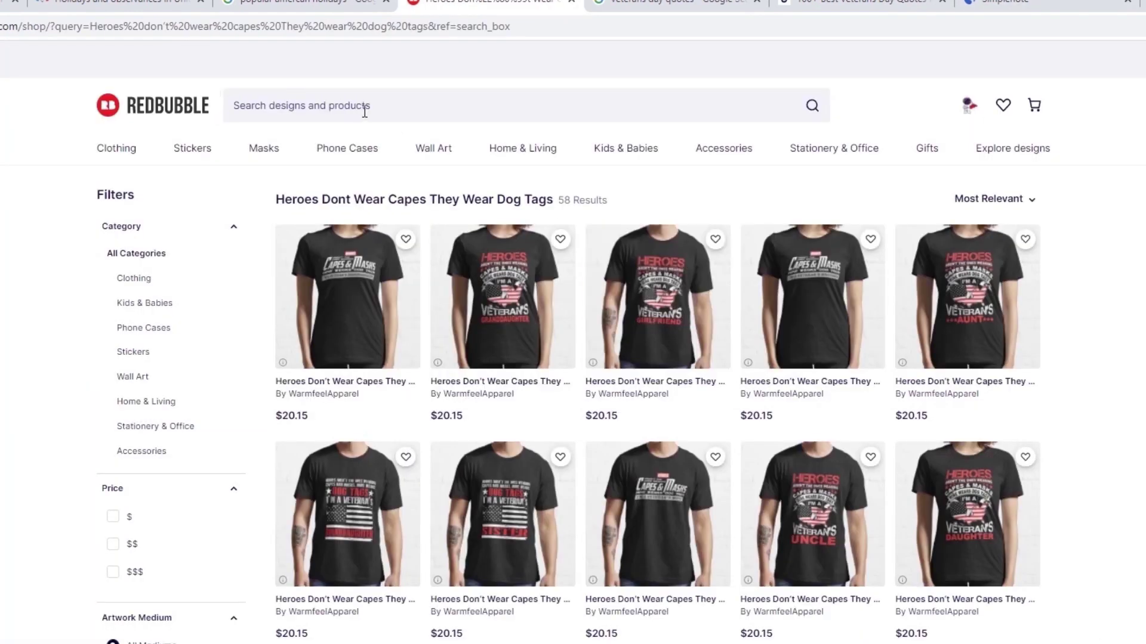
# Search Redbubble for "Heroes don't wear capes They wear dog tags"
pyautogui.click(366, 107)
pyautogui.hotkey('ctrl', 'v')
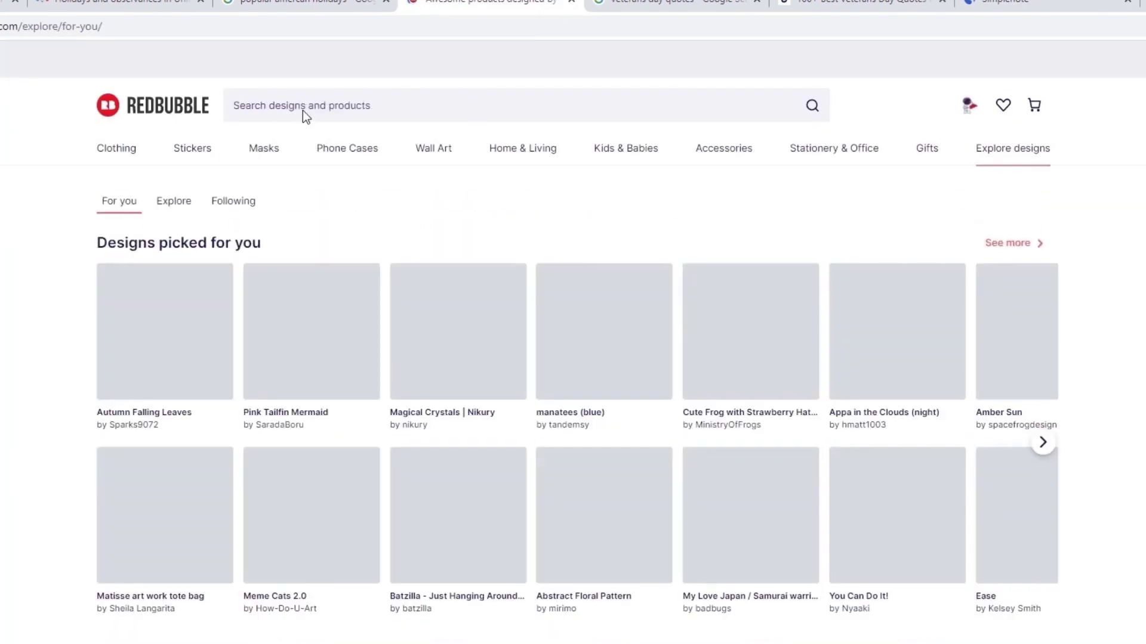
pyautogui.click(303, 110)
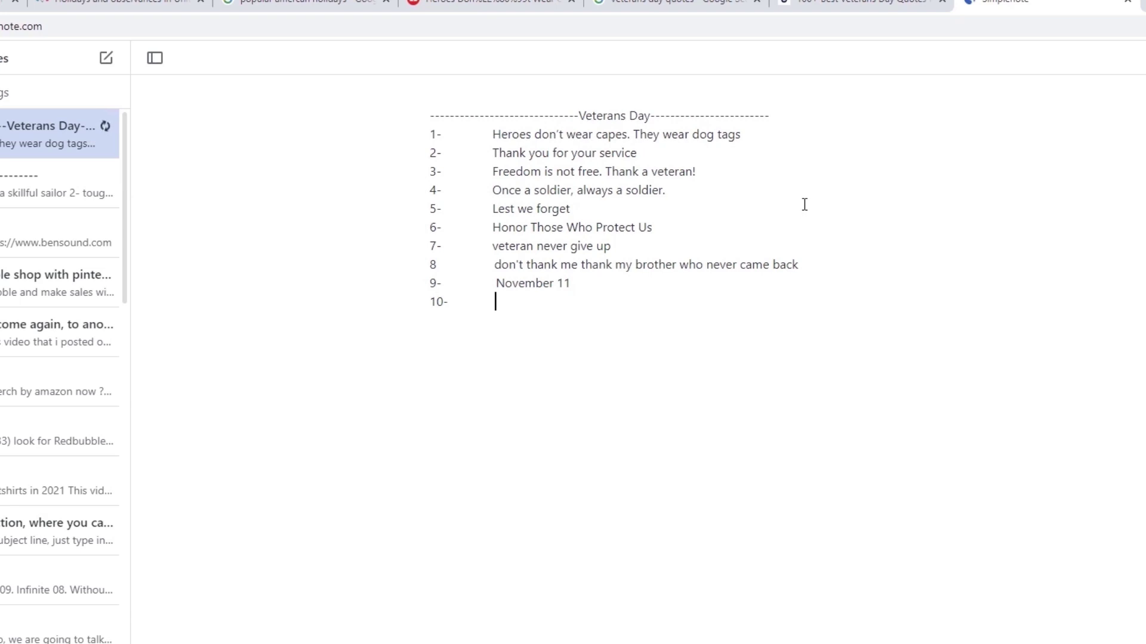
# Add "Heroes don't wear capes. They wear dog tags." as item 10 in the Simplenote list
pyautogui.hotkey('ctrl', 'v')
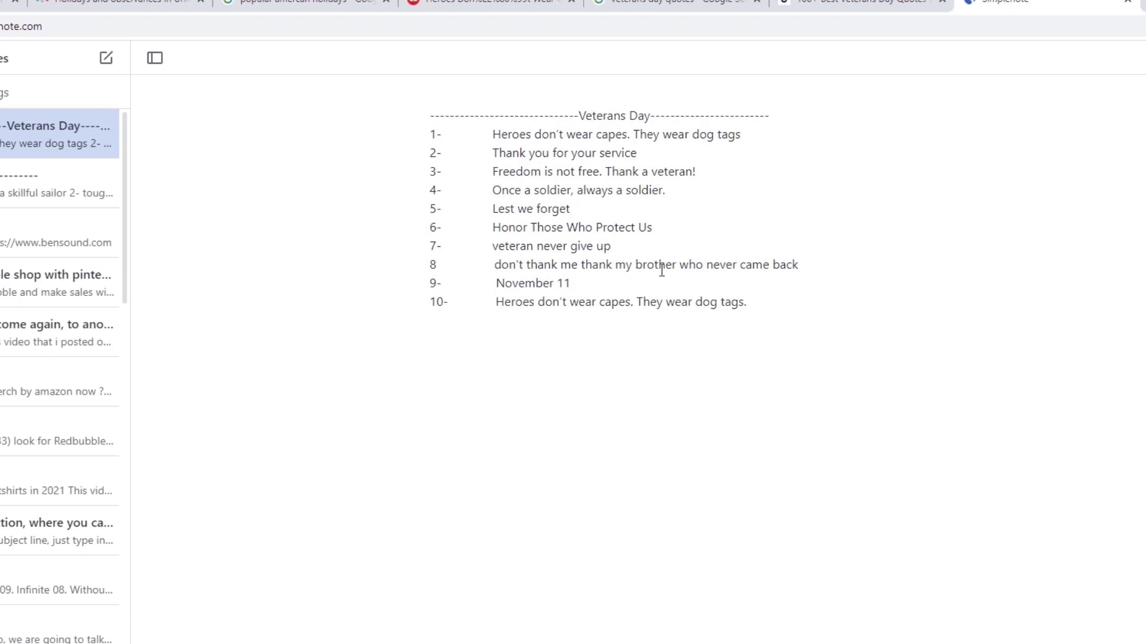
pyautogui.keyDown('shift'); pyautogui.click(505, 192); pyautogui.keyUp('shift')
pyautogui.moveTo(476, 176); pyautogui.dragTo(421, 137)
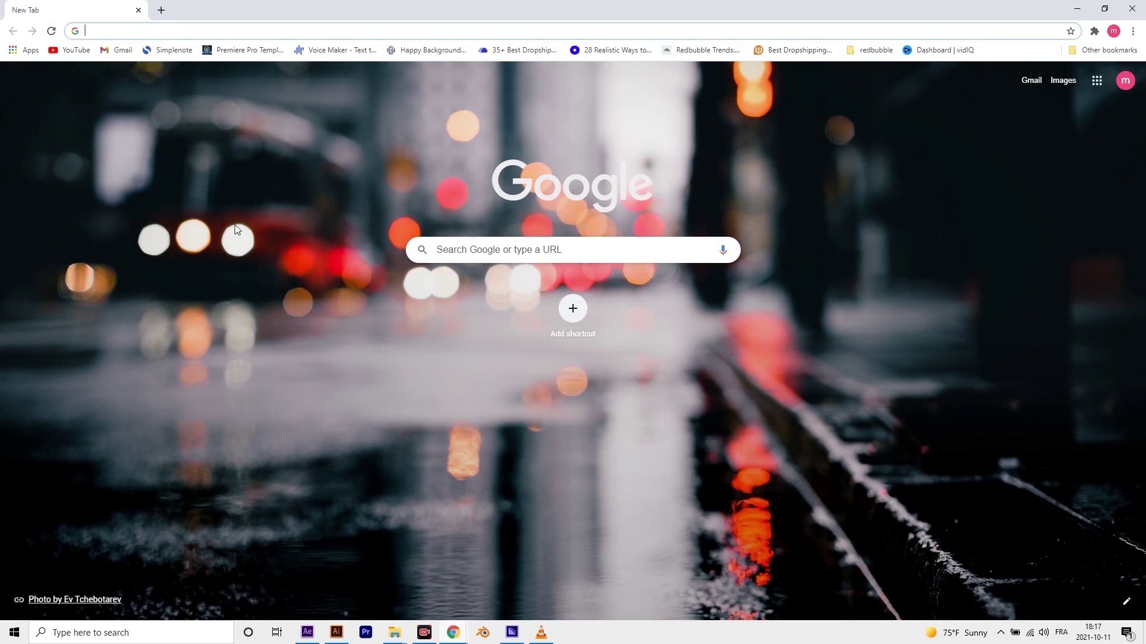
# Open freepik.com and search all resources for "military emblem"
pyautogui.write('freepik.com')
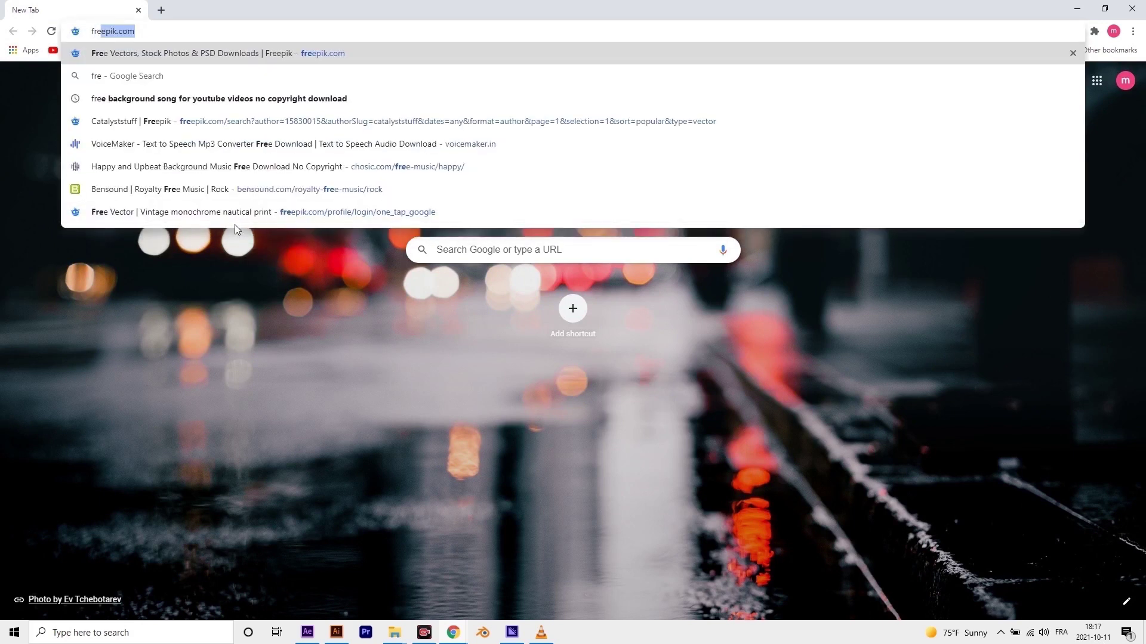
pyautogui.press('Return')
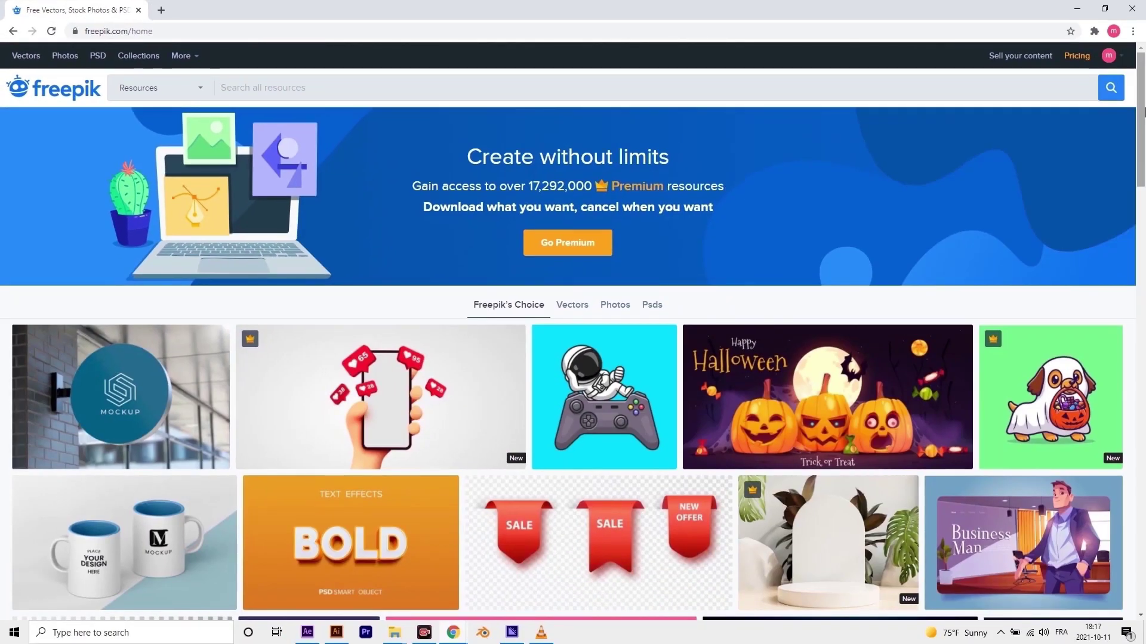
pyautogui.moveTo(1144, 111); pyautogui.dragTo(803, 78)
pyautogui.write('military e')
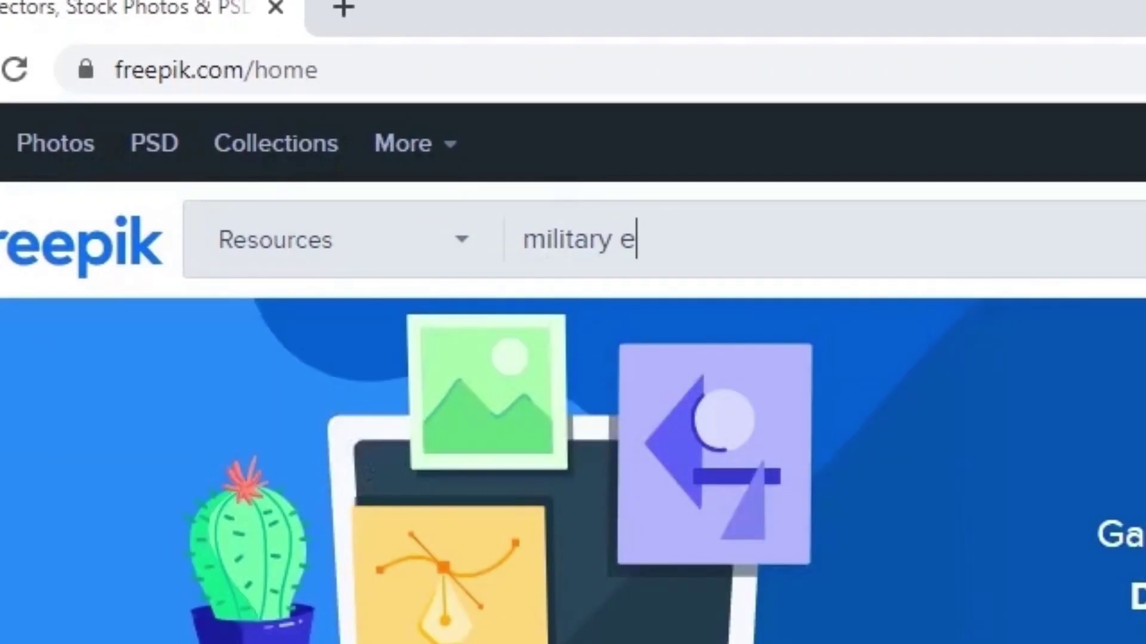
pyautogui.write('mblem')
pyautogui.press('Return')
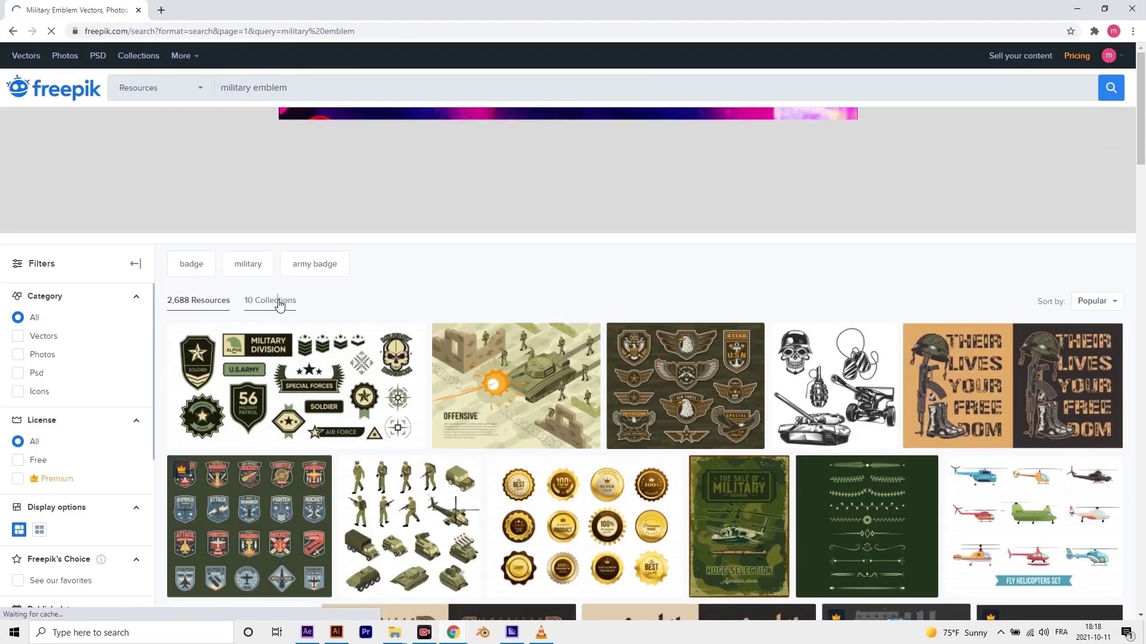
# Look through the collections matching "military emblem" and return to the individual resources
pyautogui.click(272, 300)
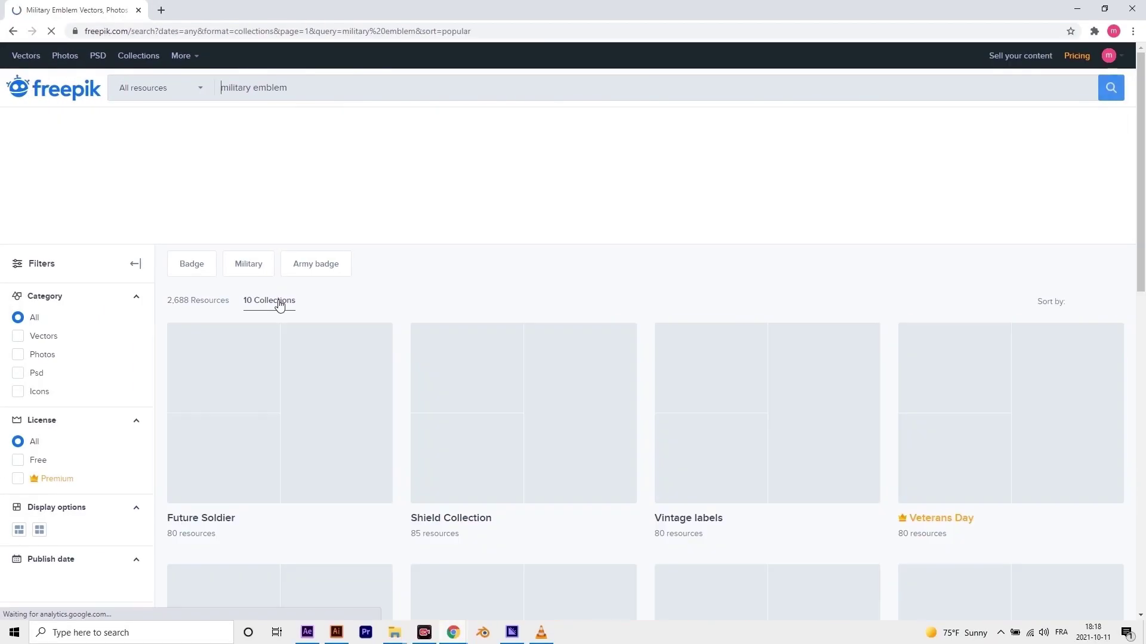
pyautogui.scroll(-5, 723, 263)
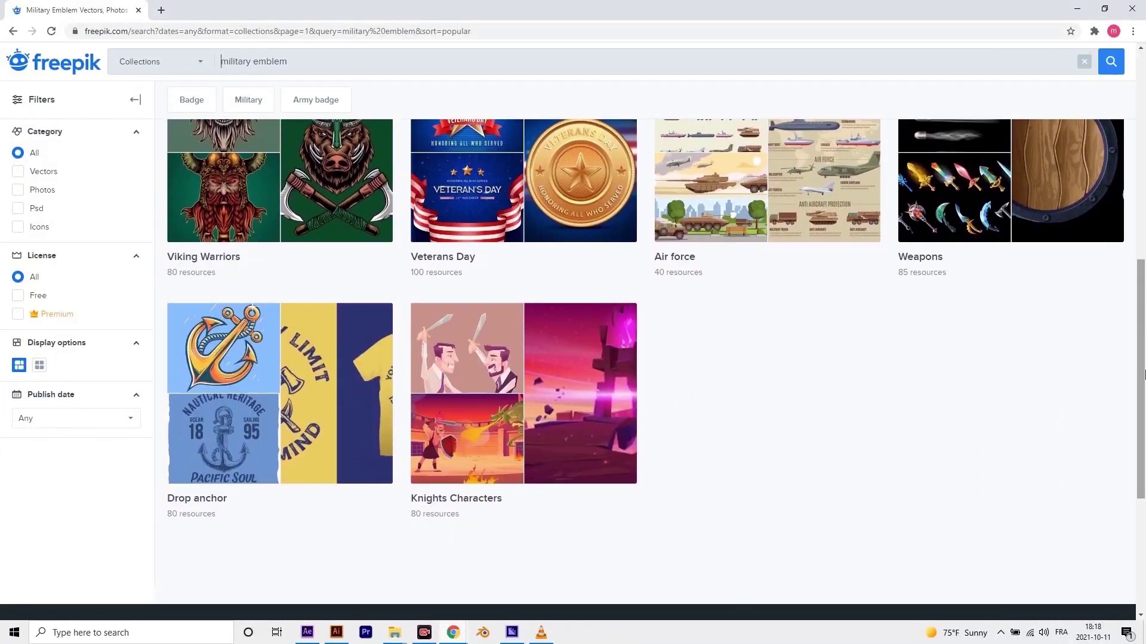
pyautogui.scroll(2, 1144, 289)
pyautogui.scroll(5, 690, 191)
pyautogui.click(209, 234)
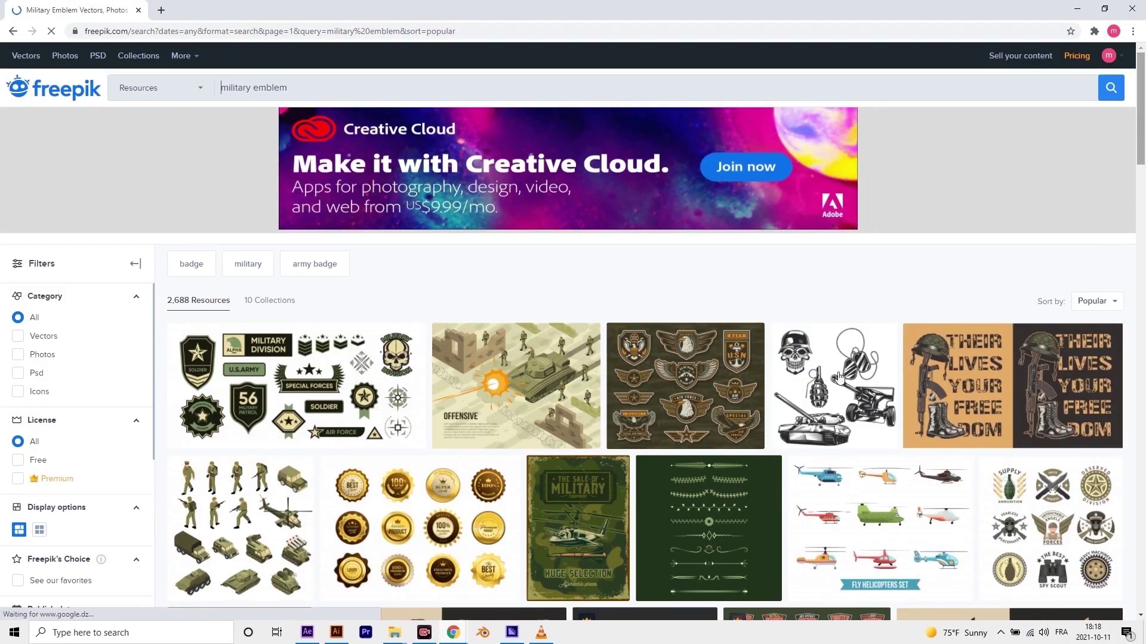
# Open the "Their Lives Your Freedom" boots design and the "Liberty" gorilla soldier design in new browser tabs
pyautogui.middleClick(955, 388)
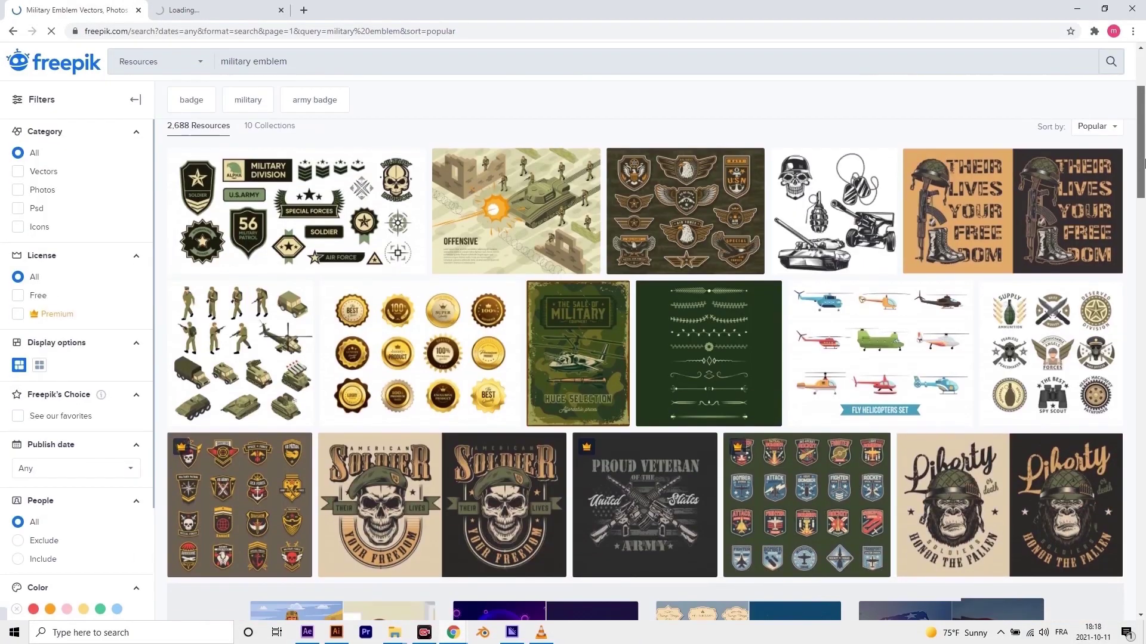
pyautogui.scroll(-5, 1014, 299)
pyautogui.rightClick(1032, 250)
pyautogui.click(1035, 255)
pyautogui.scroll(-8, 1074, 287)
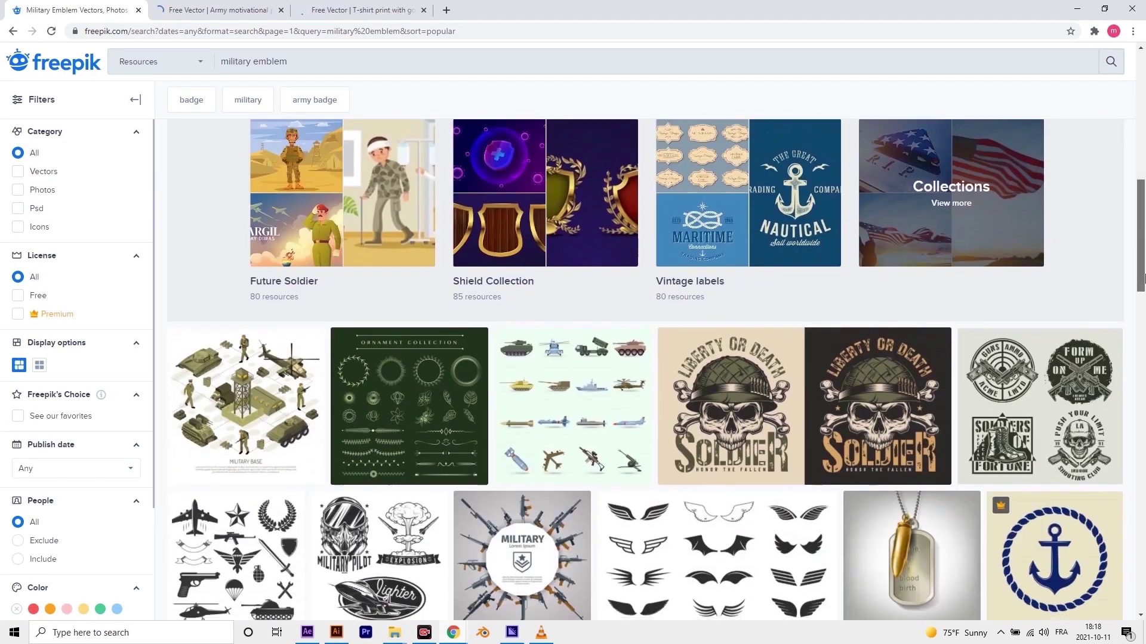
pyautogui.scroll(-6, 1143, 285)
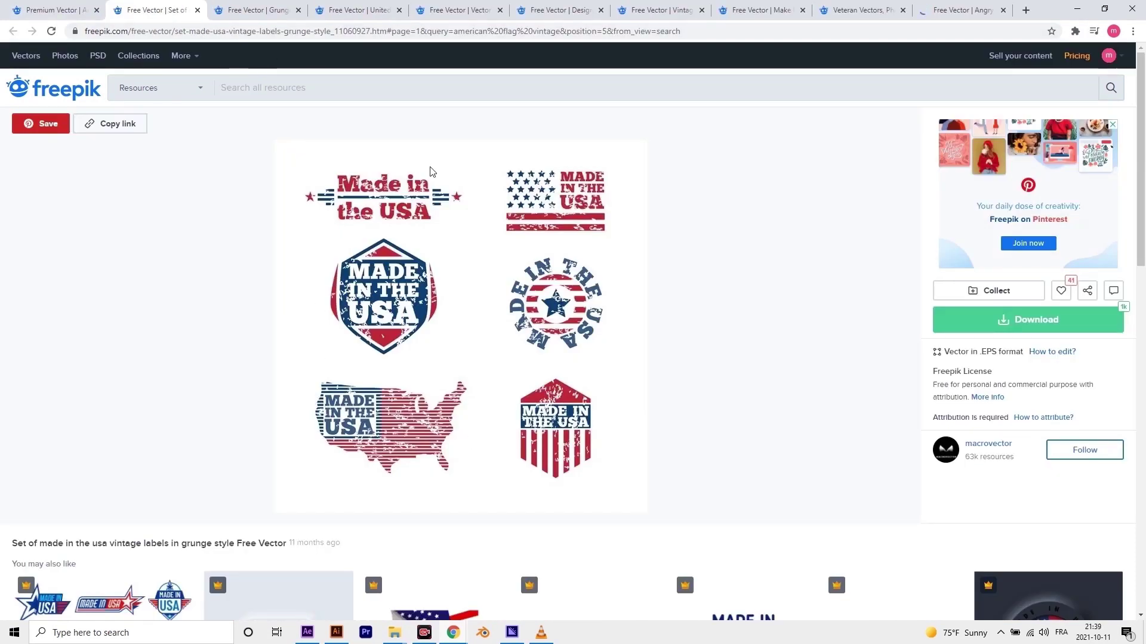
# Review the opened Freepik vectors, including the grunge USA flag, United States design, frame collection, crest elements and soldier illustrations
pyautogui.click(256, 10)
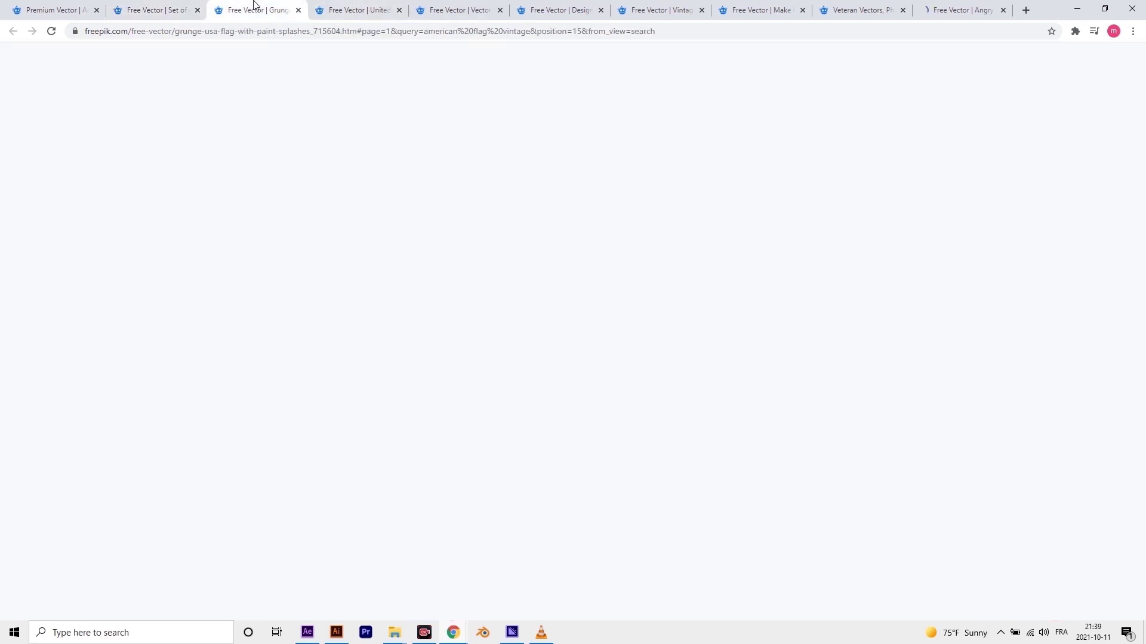
pyautogui.click(380, 10)
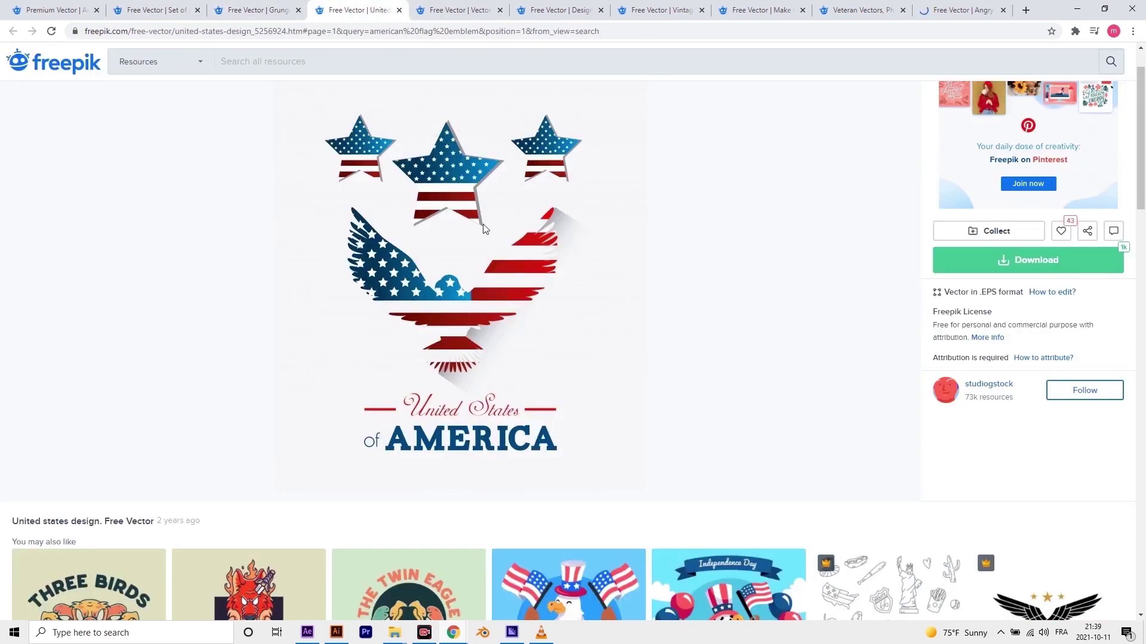
pyautogui.click(460, 10)
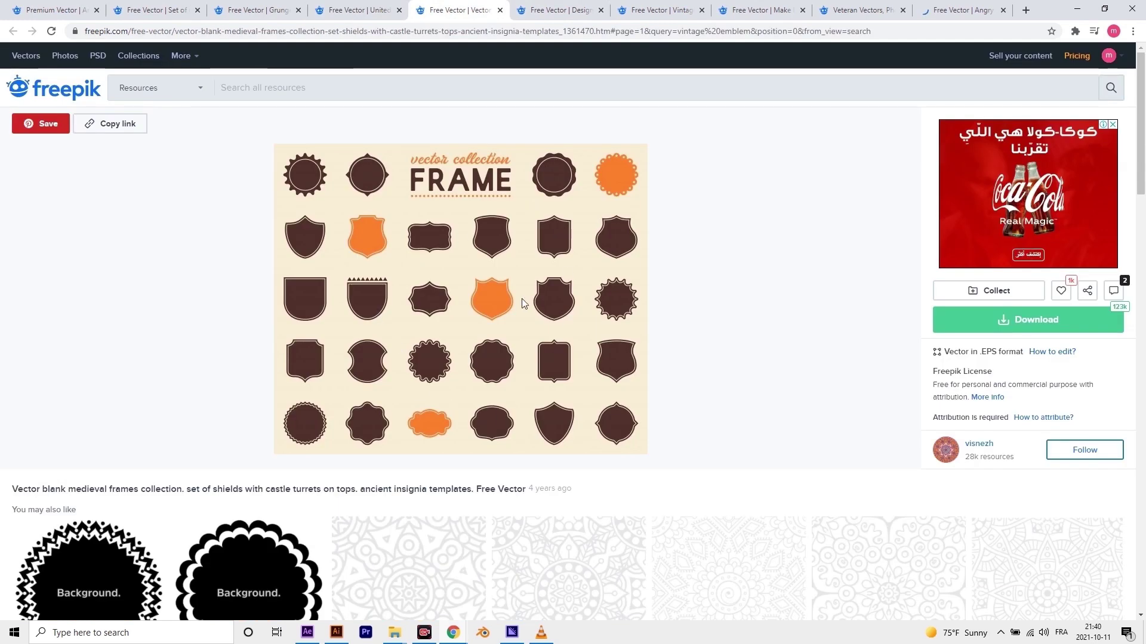
pyautogui.hotkey('ctrl', 'Tab')
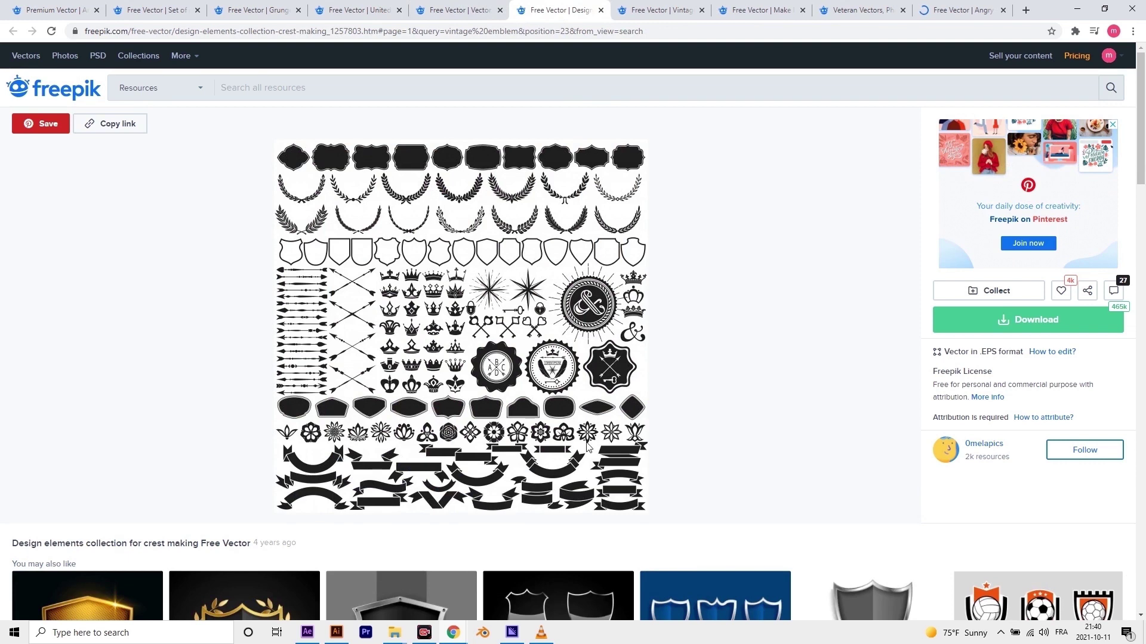
pyautogui.click(662, 10)
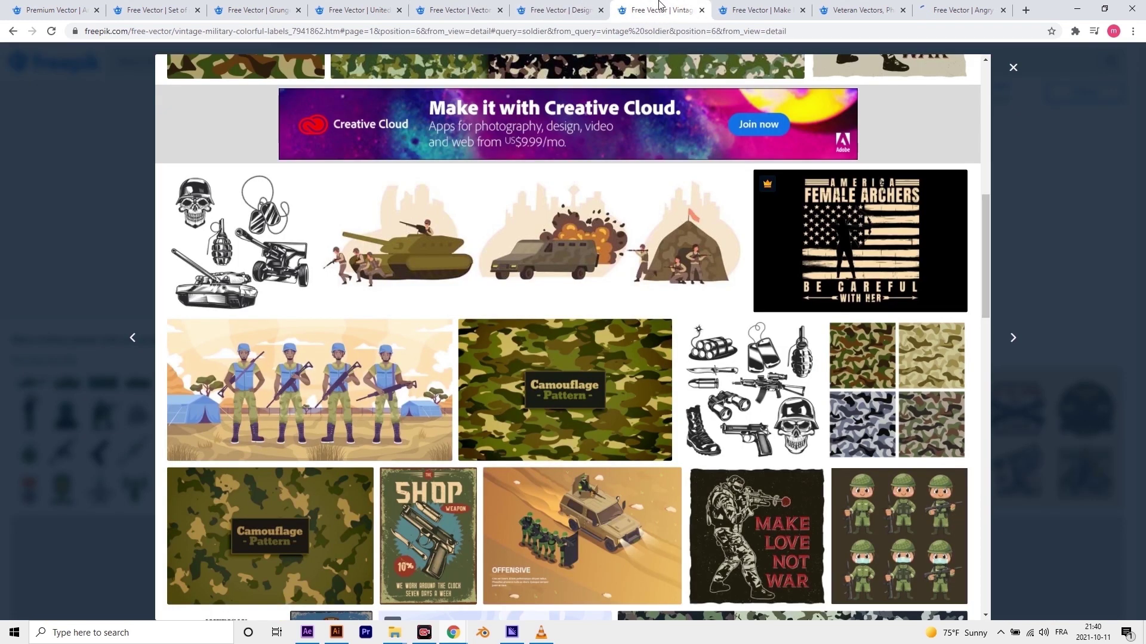
pyautogui.click(739, 10)
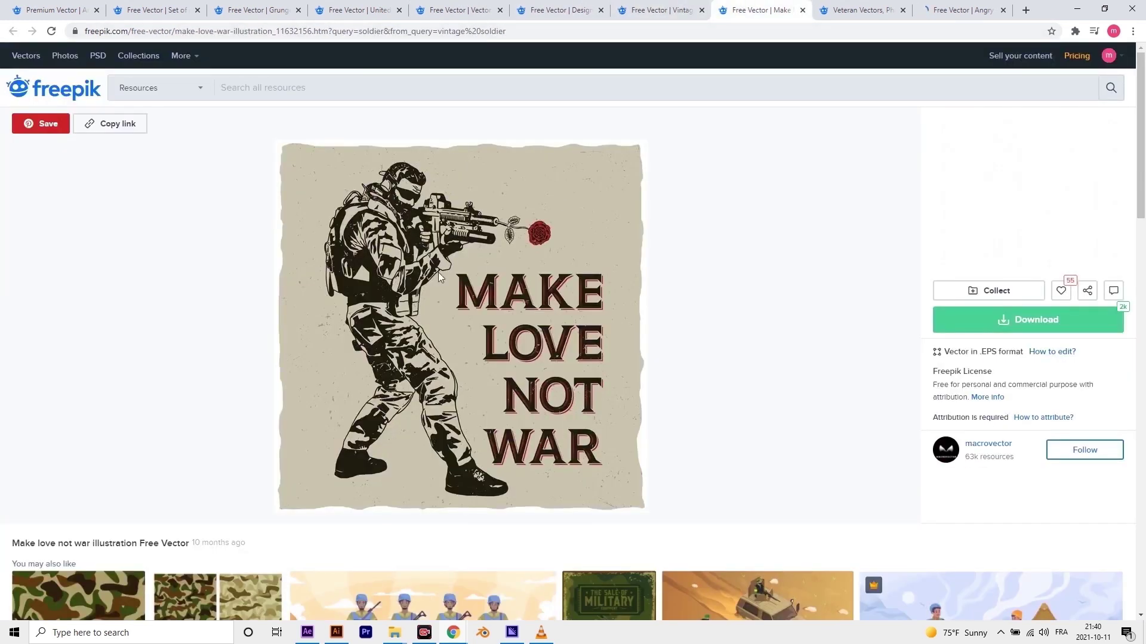
pyautogui.click(876, 5)
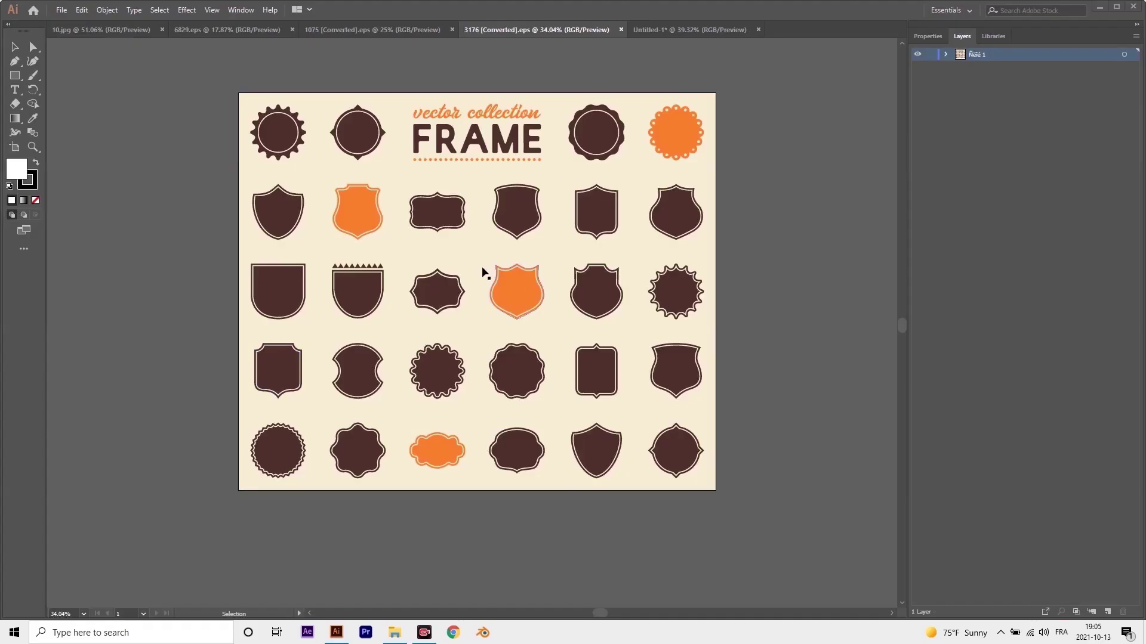
# In Illustrator, view the crest elements and 10.jpg, and set up a new document 4500 px wide and 5400 px high
pyautogui.hotkey('ctrl', 'shift', 'Tab')
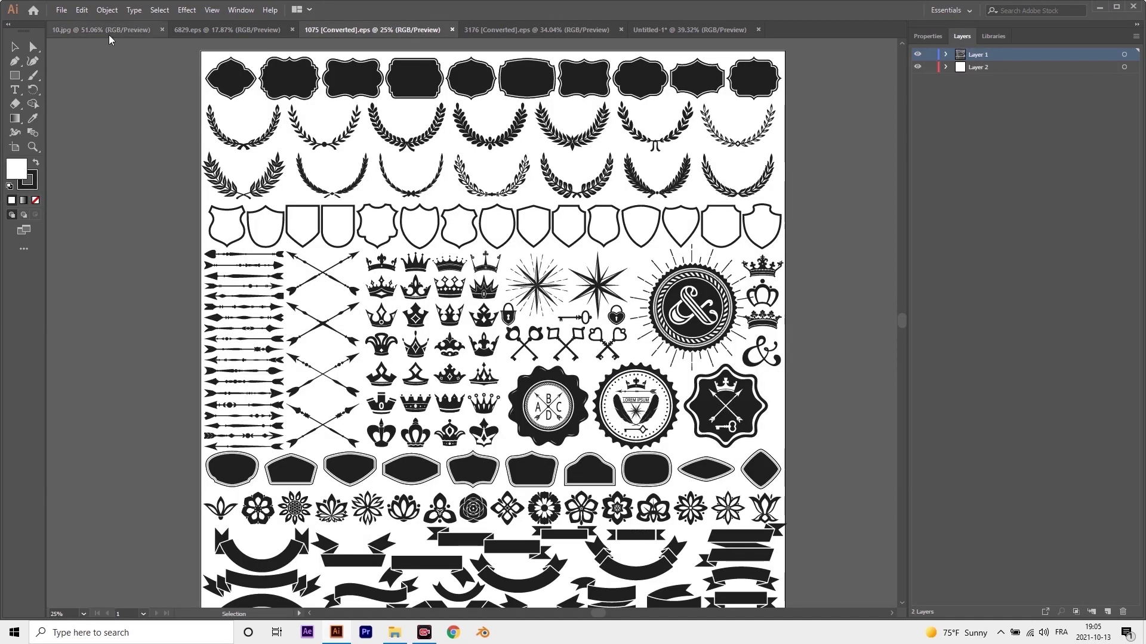
pyautogui.click(105, 29)
pyautogui.click(61, 10)
pyautogui.press('Escape')
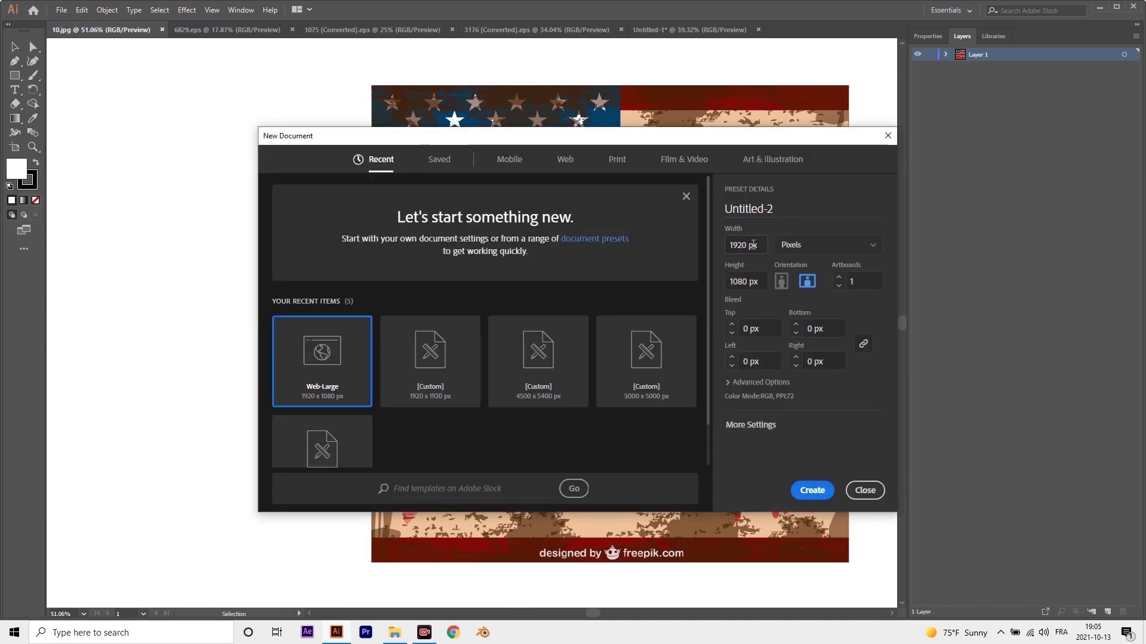
pyautogui.click(764, 188)
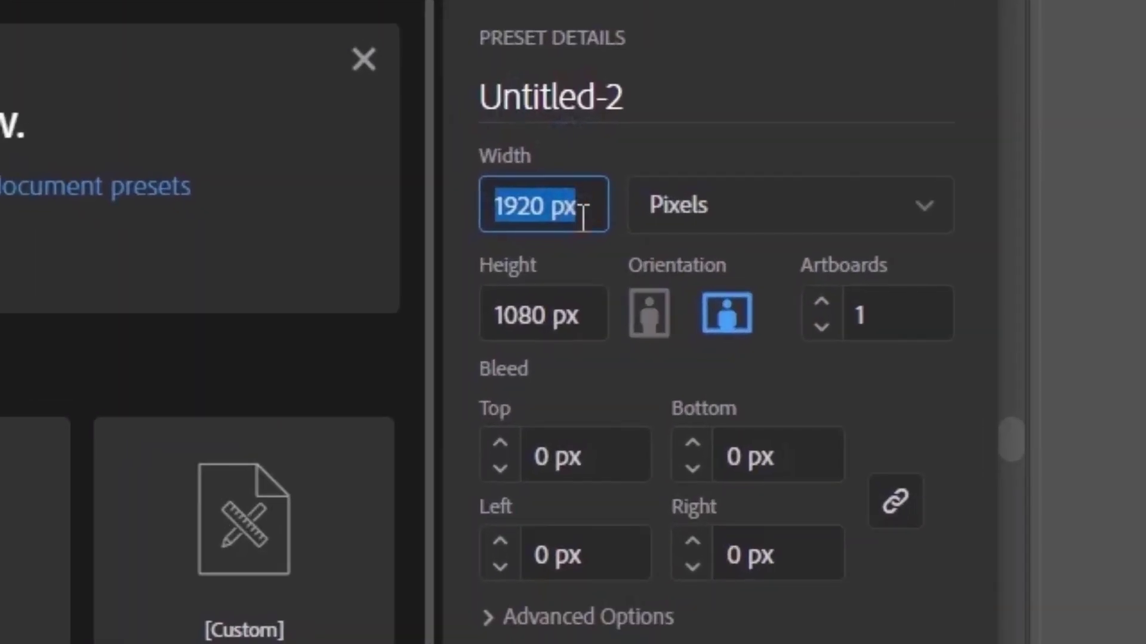
pyautogui.write('4500')
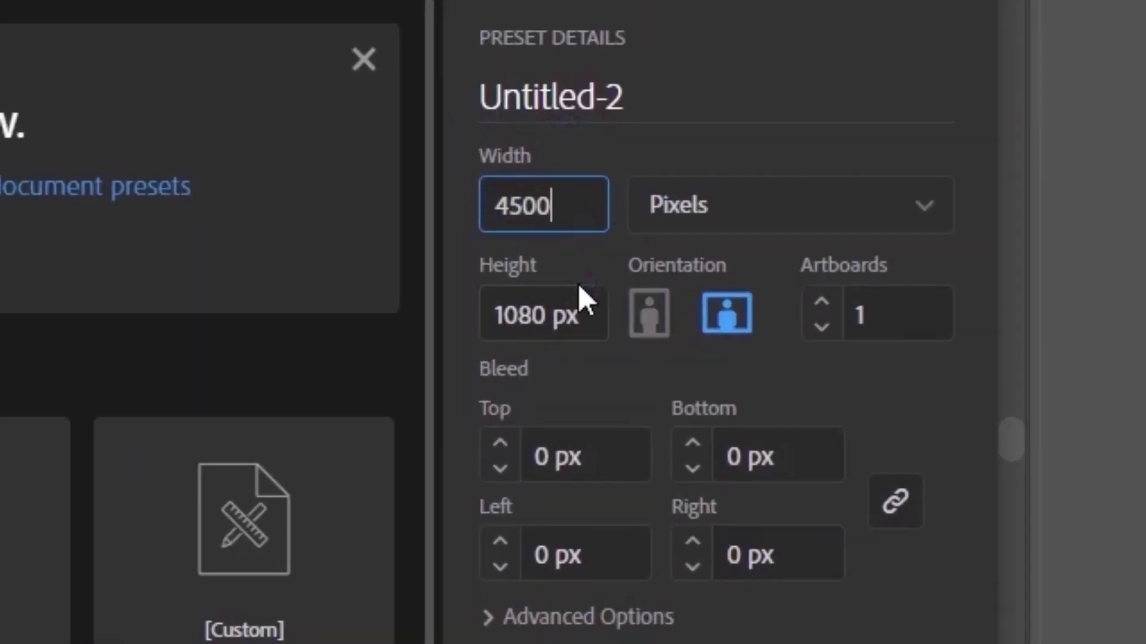
pyautogui.press('Tab')
pyautogui.write('54')
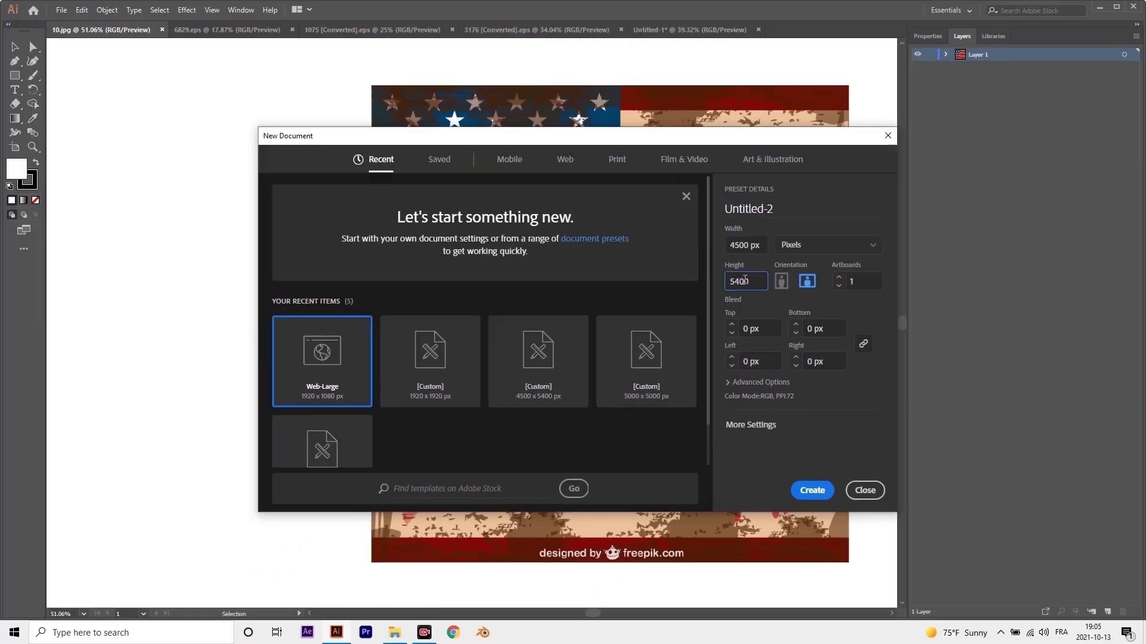